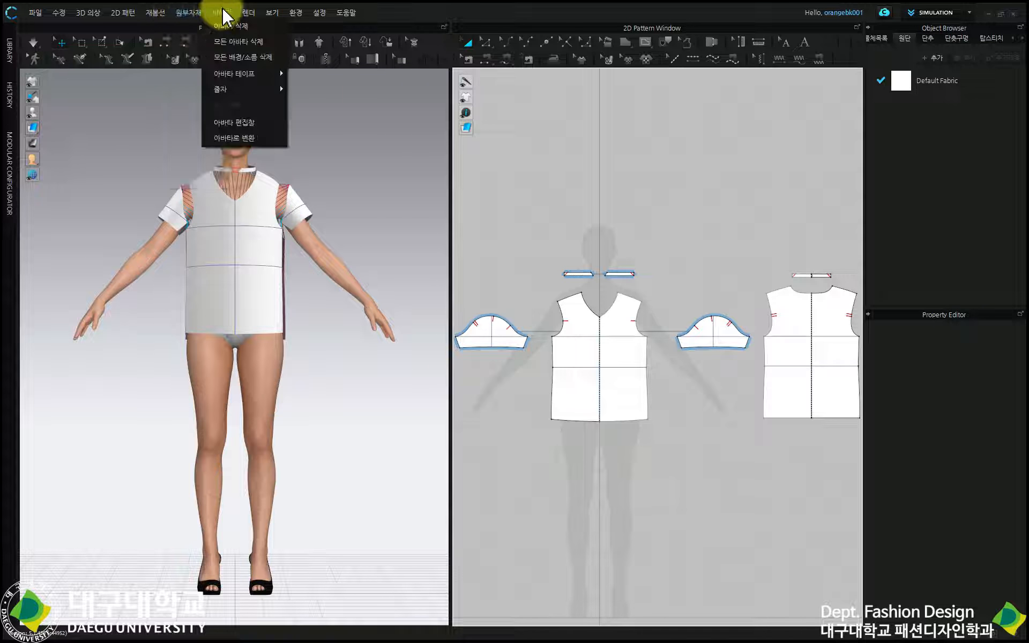
Examine the file options and the dialog for saving the project under another name, closing it without saving
mouse_move(83, 19)
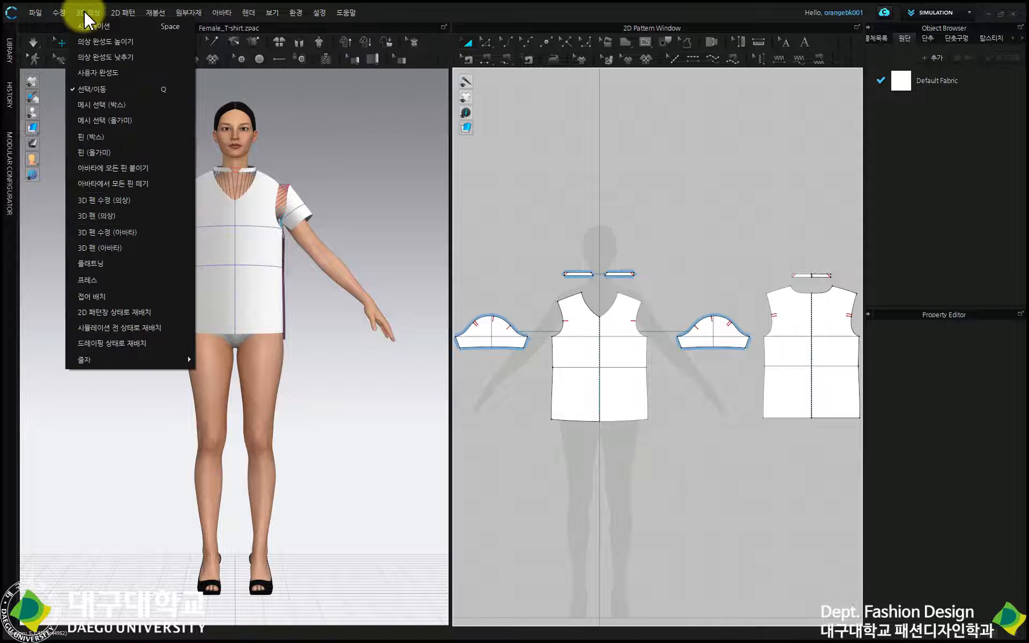
mouse_move(29, 17)
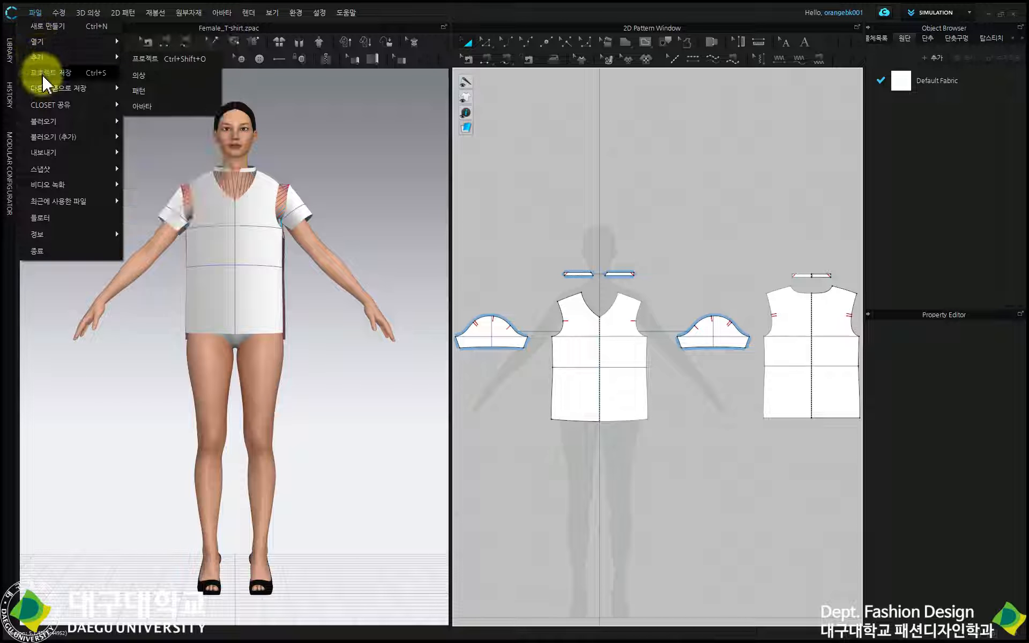
mouse_move(46, 90)
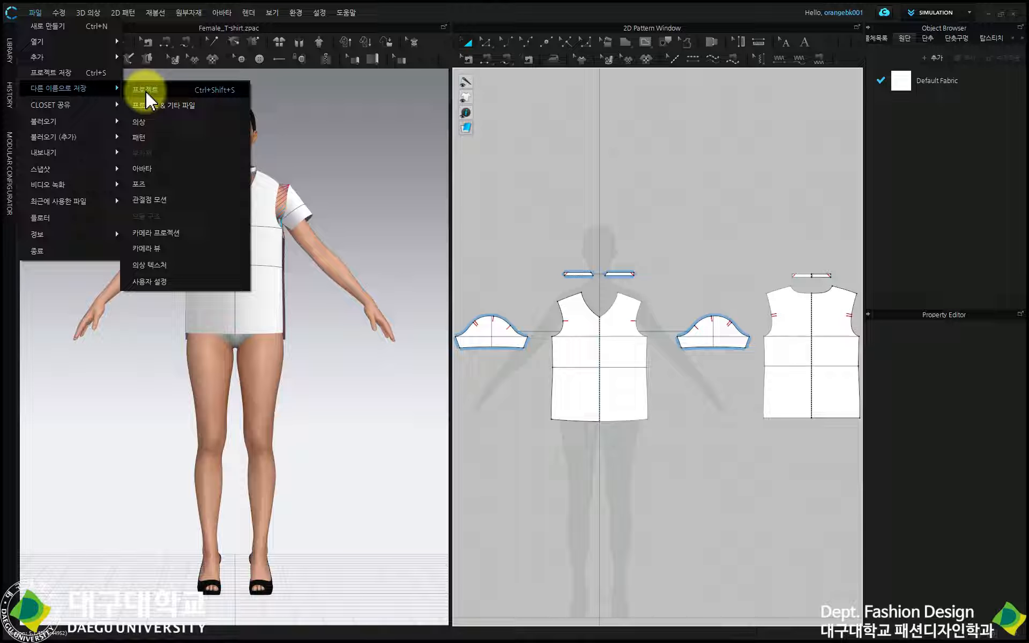
click(145, 90)
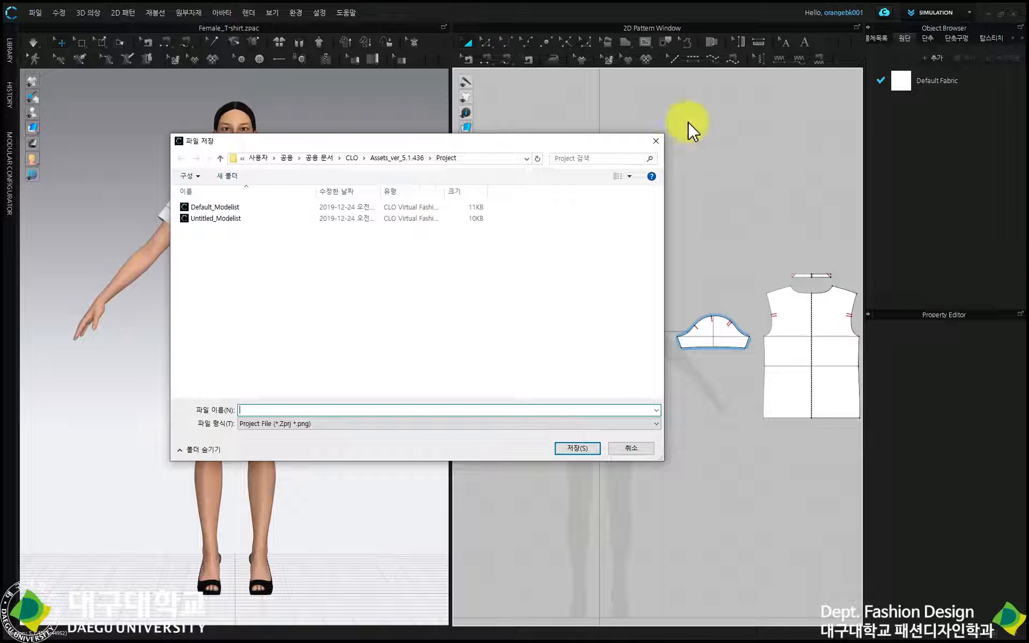
click(658, 142)
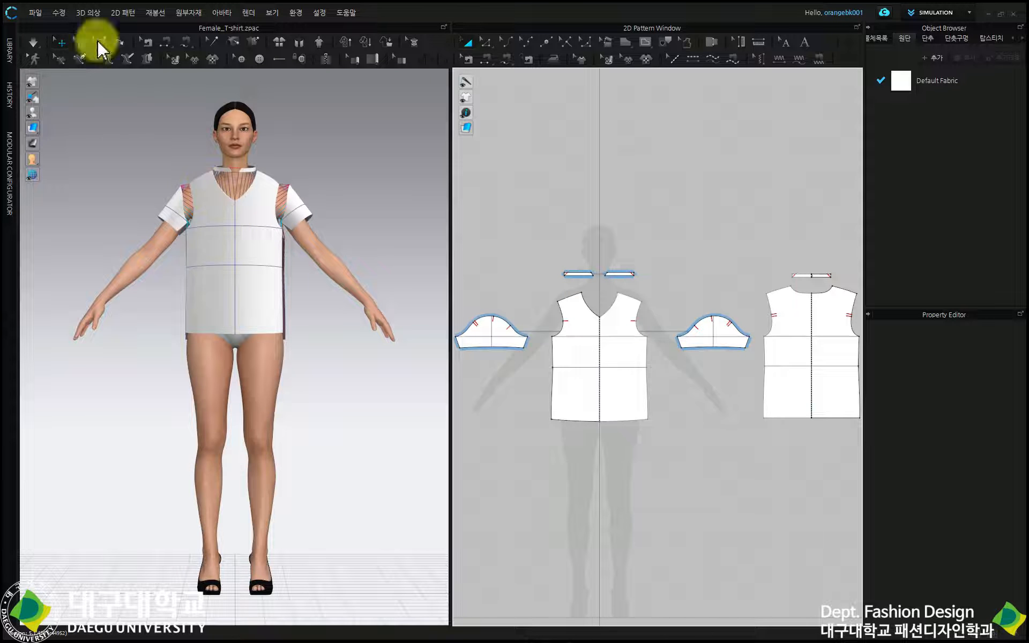
Review the available editing, 3D garment and 2D pattern commands without running any of them
click(59, 13)
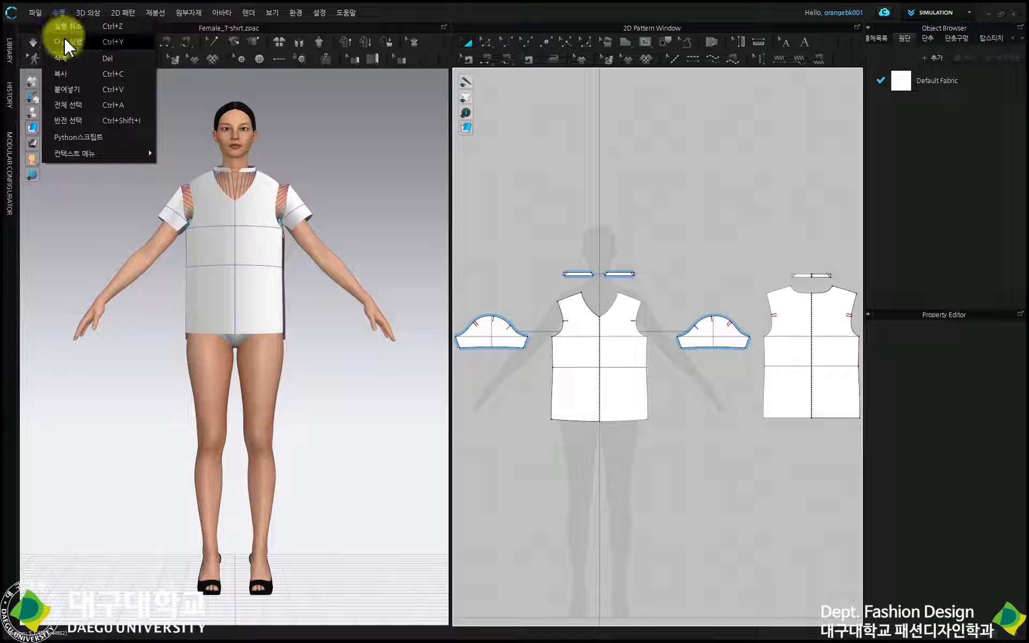
click(86, 14)
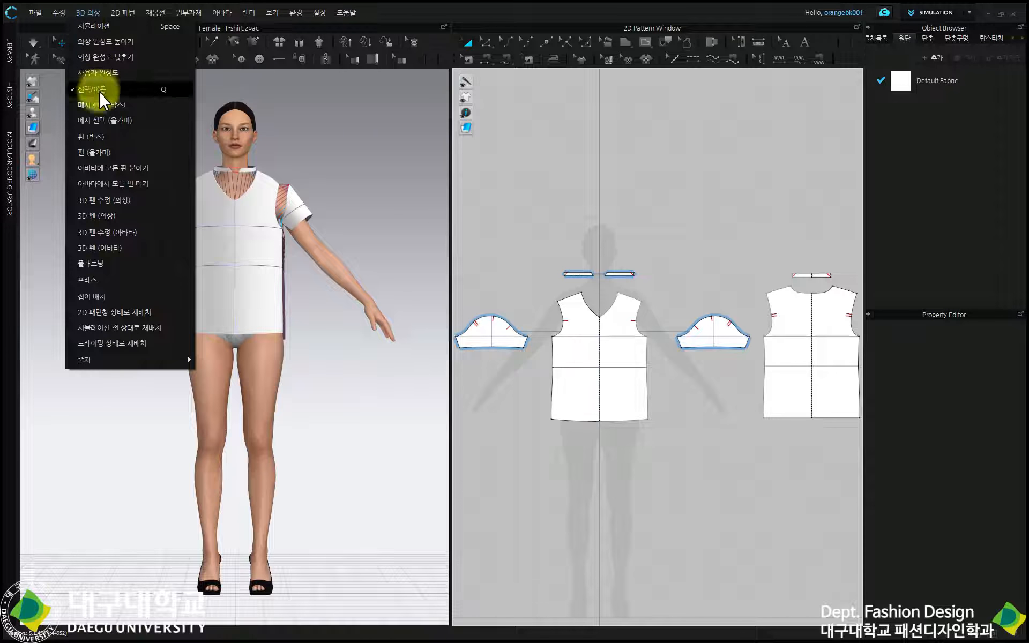
mouse_move(144, 16)
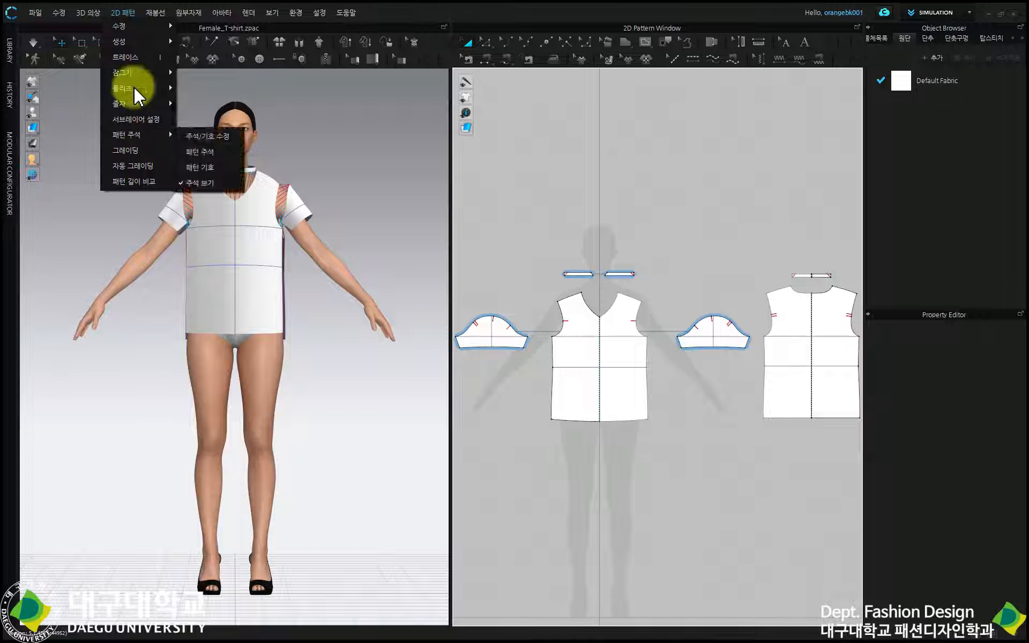
click(412, 8)
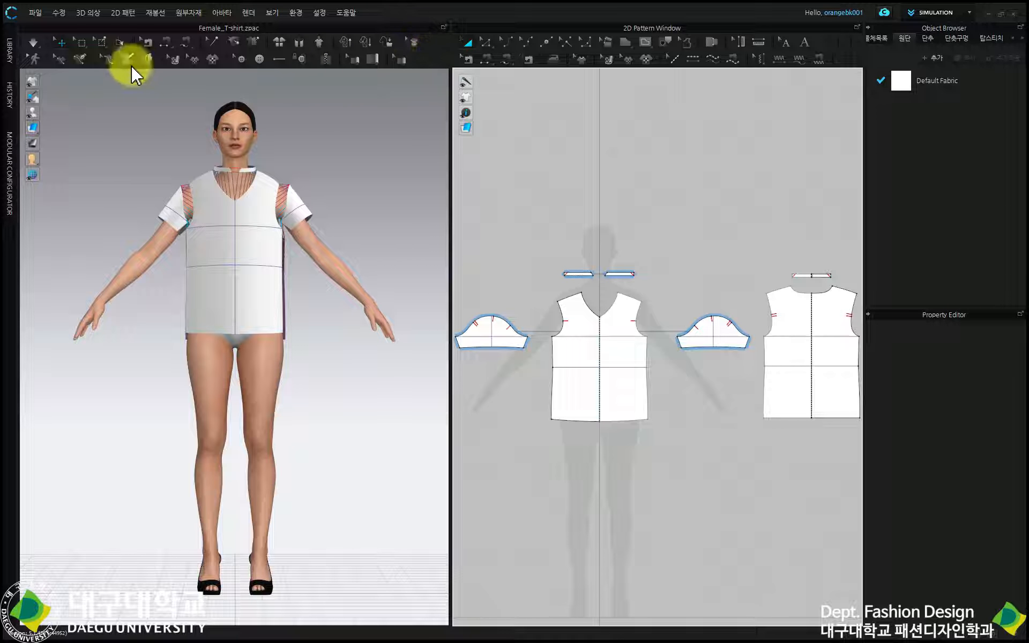
Check the overflow tools of the 3D window and the list of 3D toolbars that can be shown or hidden
click(419, 62)
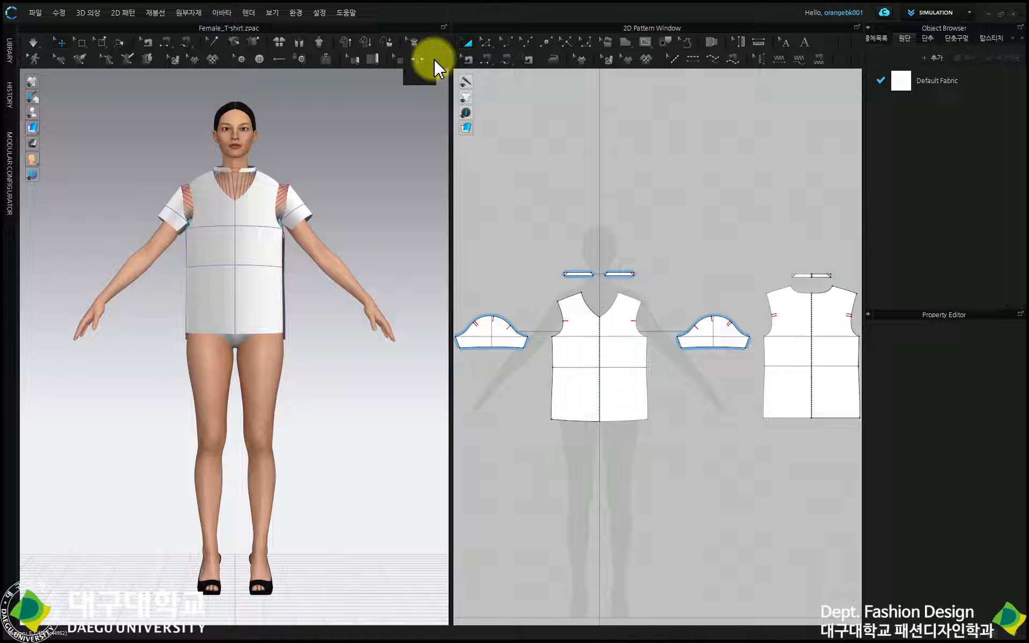
click(432, 88)
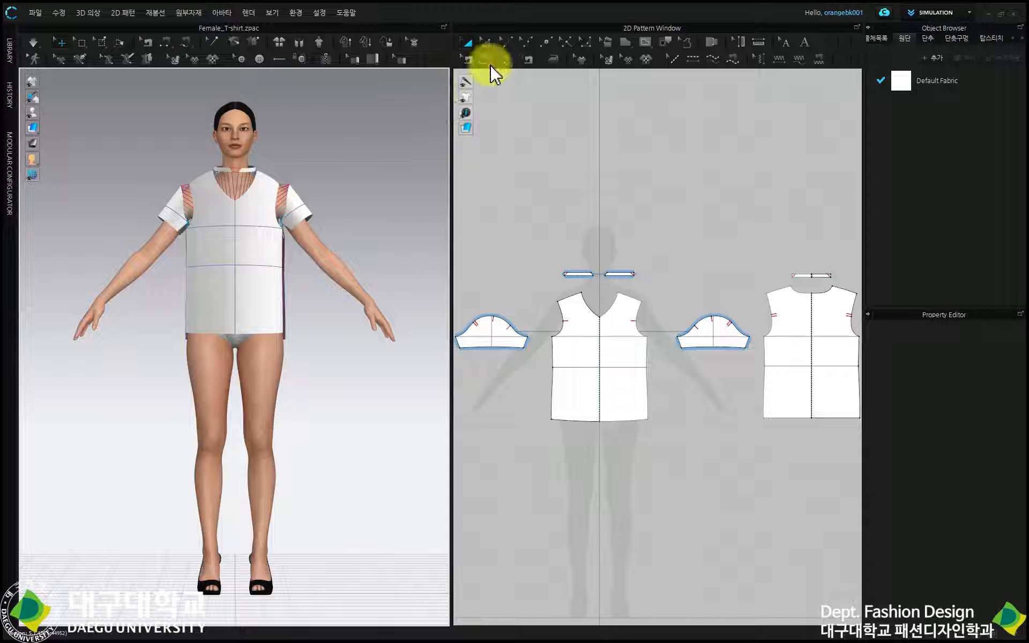
right_click(438, 54)
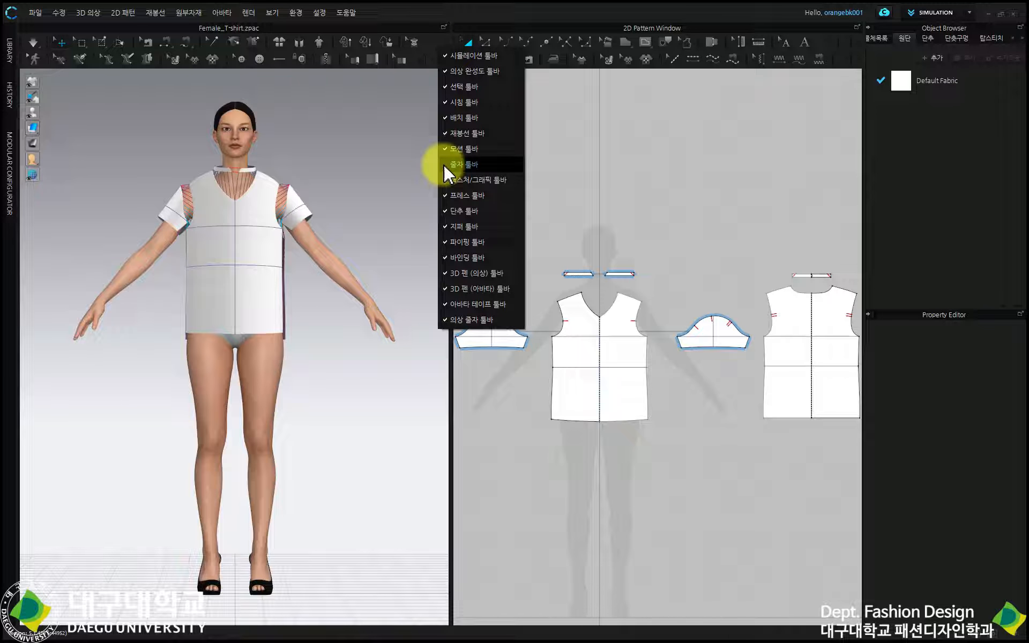
click(407, 174)
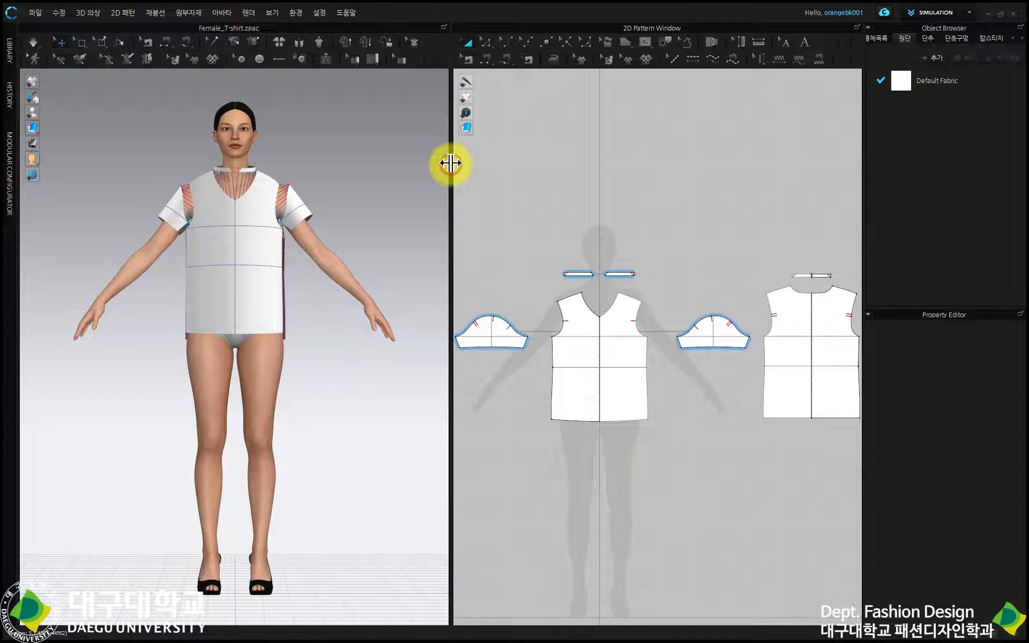
Widen the 3D garment window to expose more of its tools, and narrow it to expose the 2D pattern tools
drag(450, 163, 571, 162)
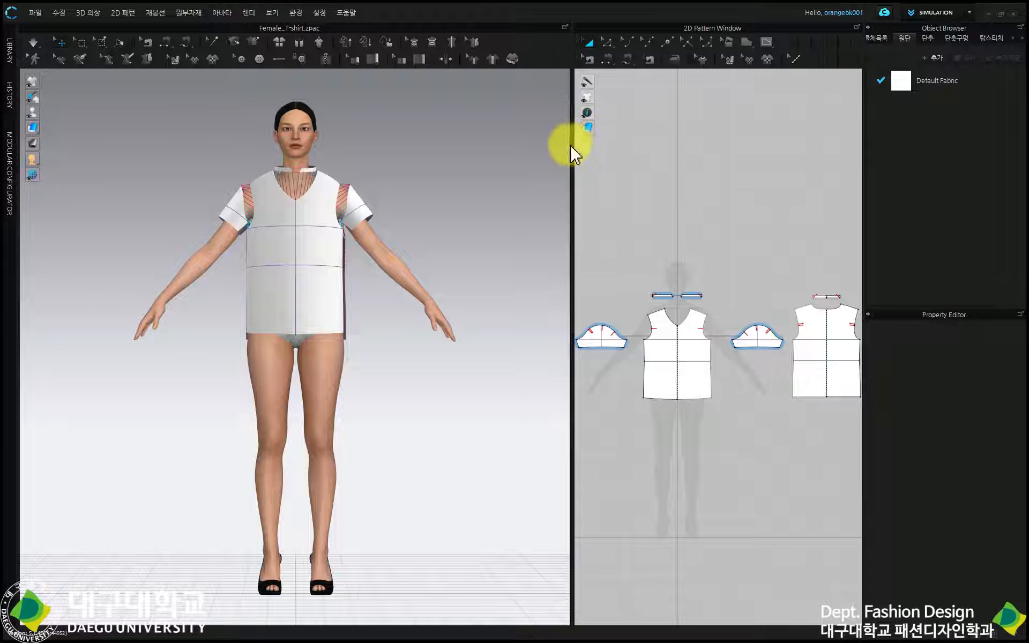
drag(571, 139, 315, 188)
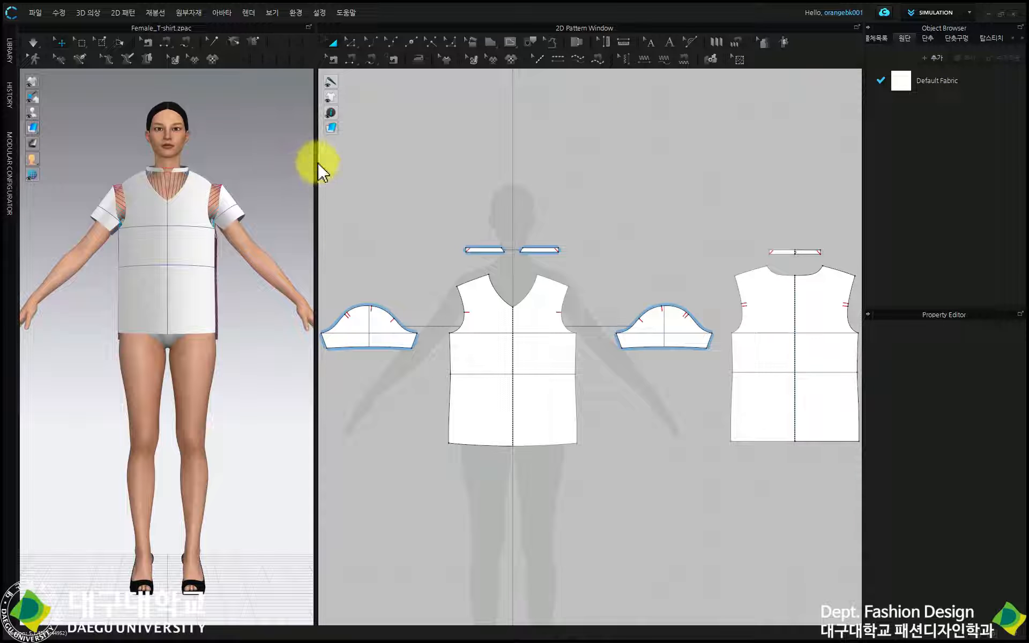
drag(315, 161, 399, 162)
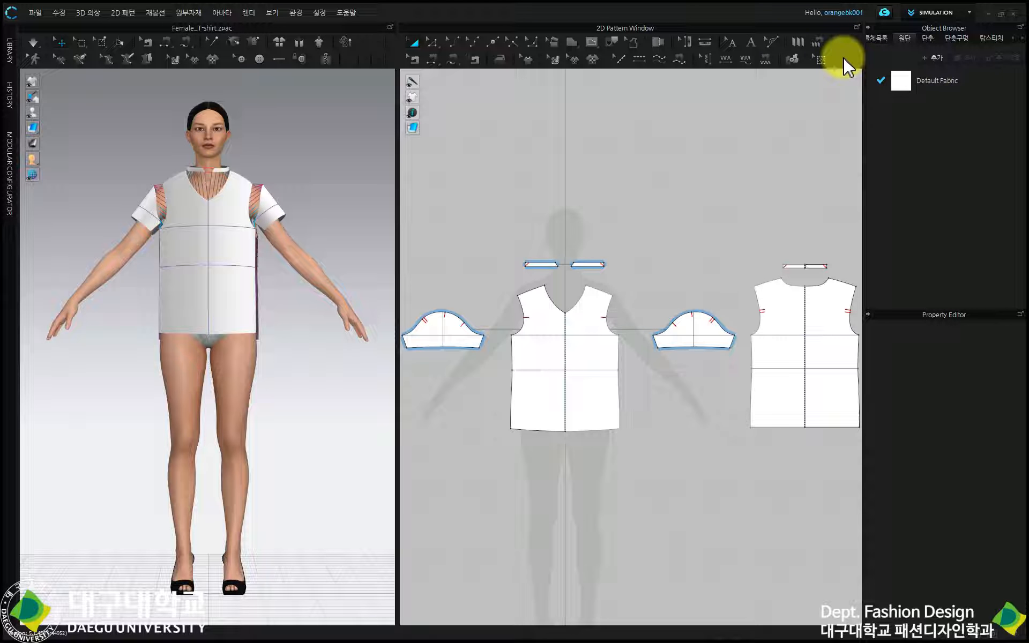
Check the list of 2D pattern toolbars and resize the 3D and 2D windows to roughly equal widths
right_click(844, 59)
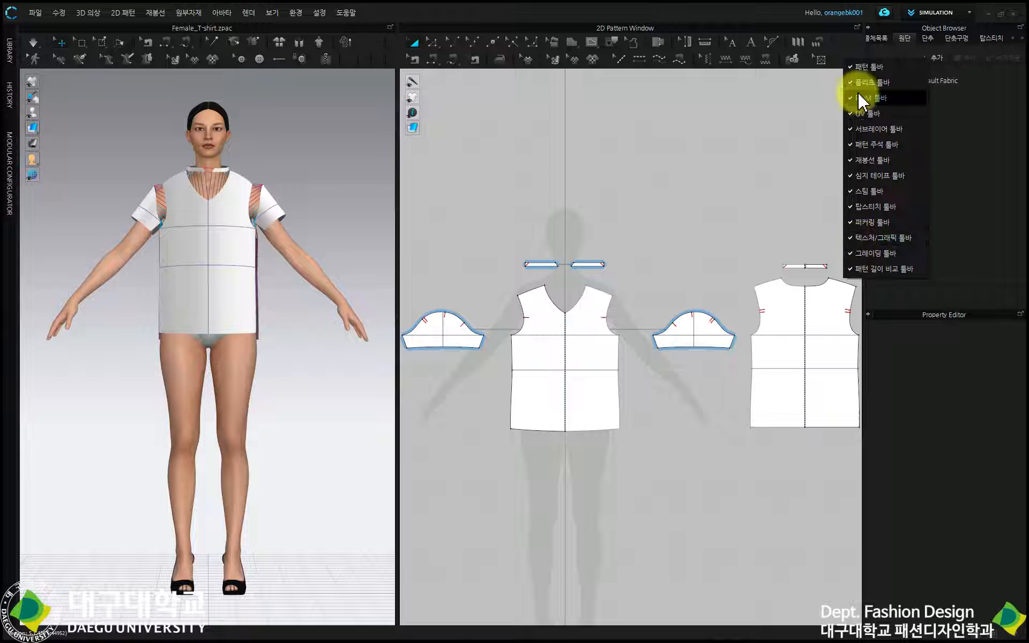
click(747, 117)
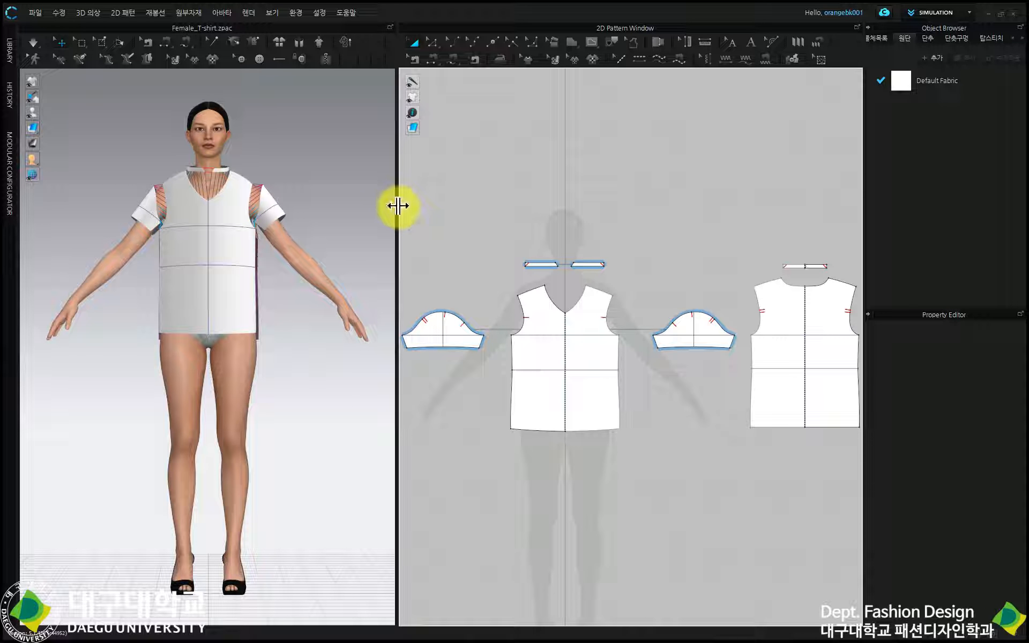
drag(398, 205, 305, 223)
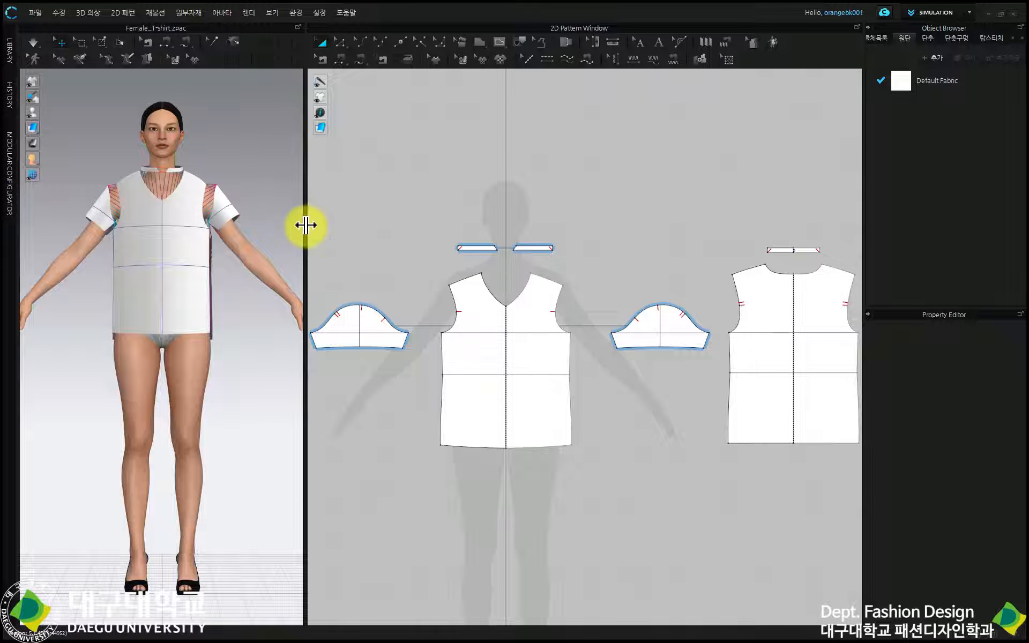
drag(305, 225, 444, 225)
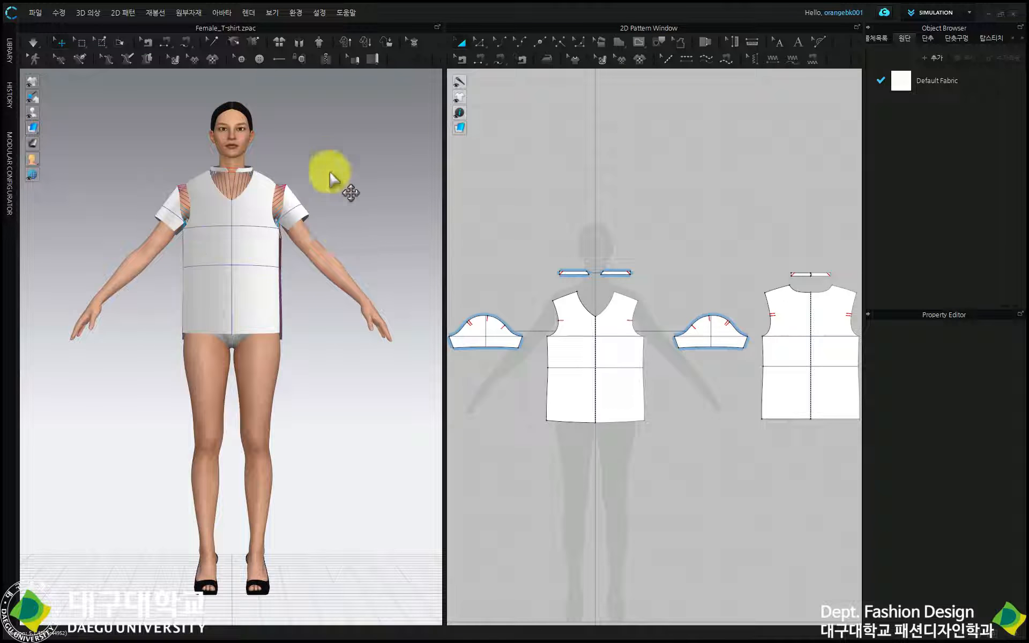
Examine the commands available for the front bodice pattern in the 3D window, and deselect the pattern
click(257, 251)
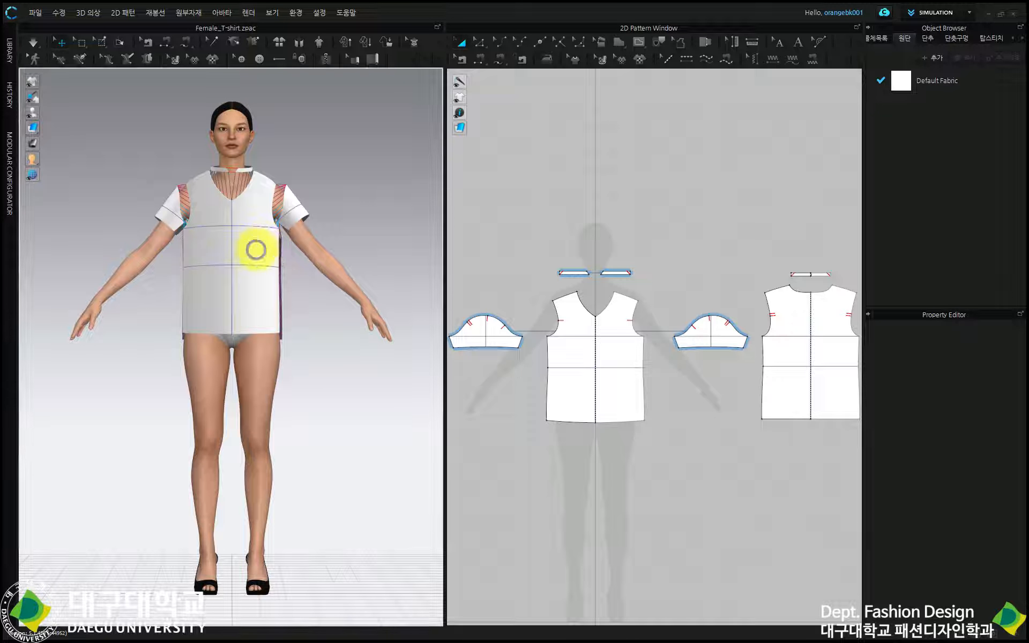
right_click(257, 251)
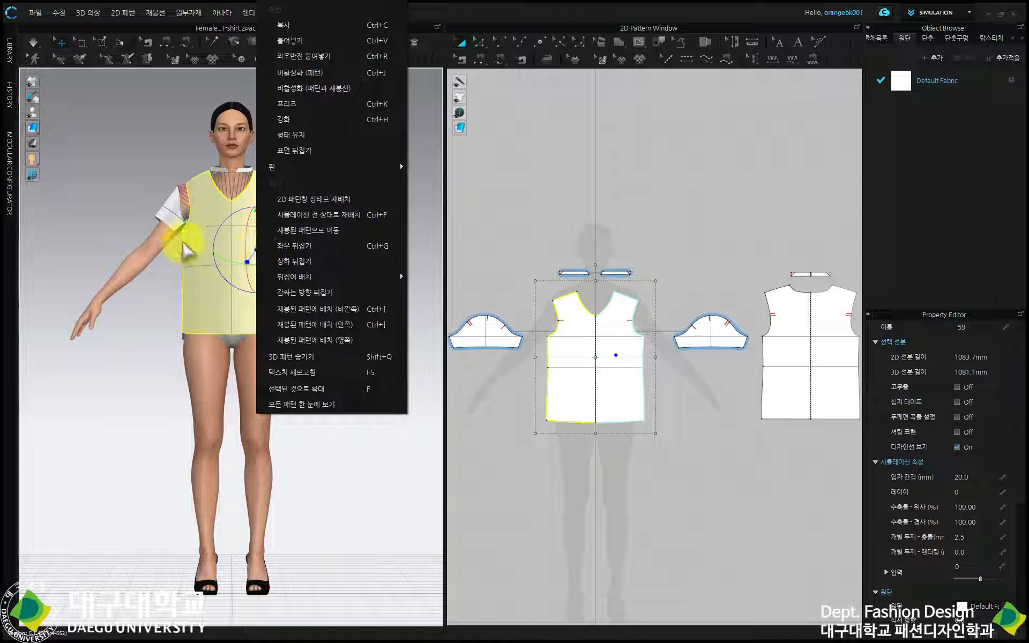
click(201, 213)
right_click(205, 220)
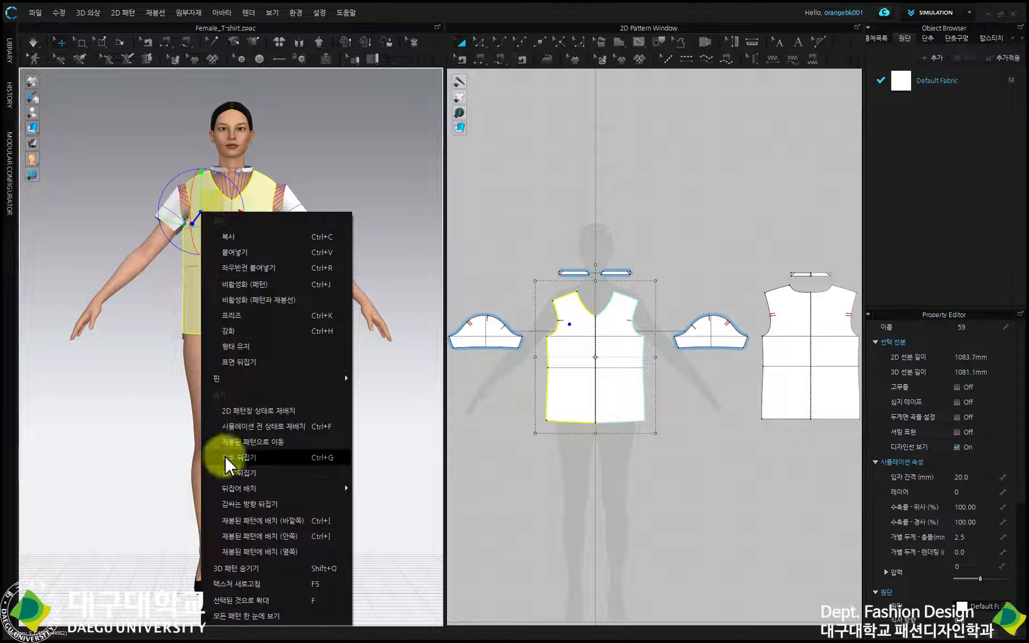
click(375, 137)
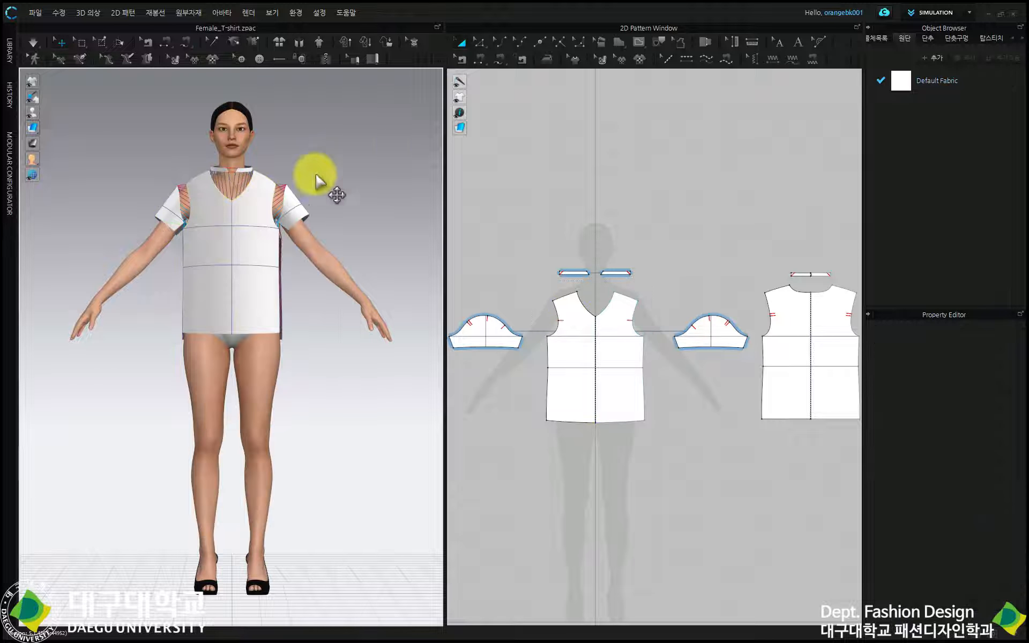
Examine the commands available for the empty 3D background and for the avatar's arm, and clear the selection
right_click(353, 146)
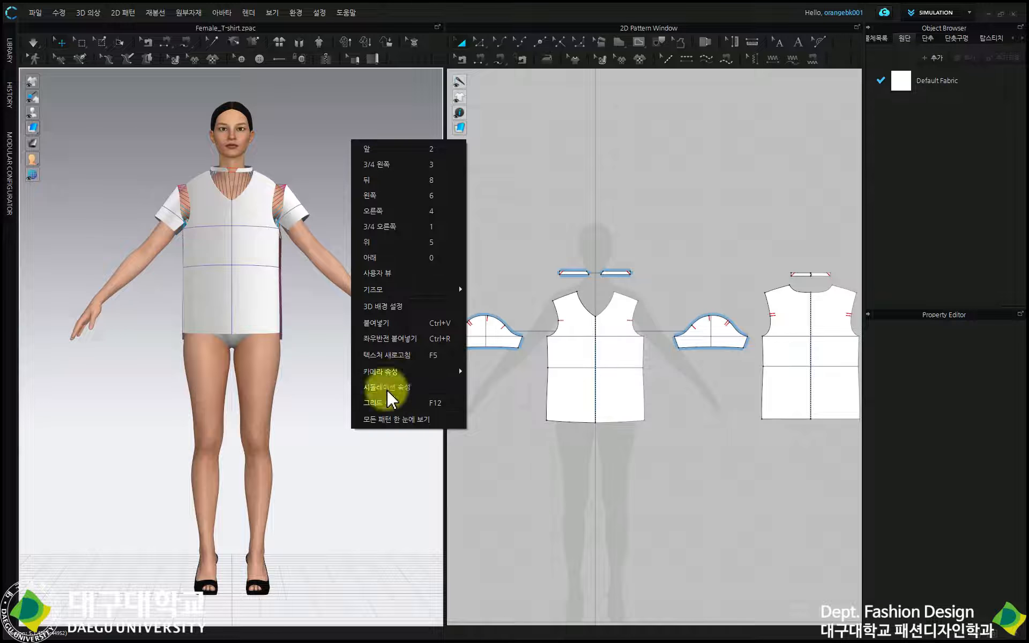
click(291, 275)
right_click(313, 252)
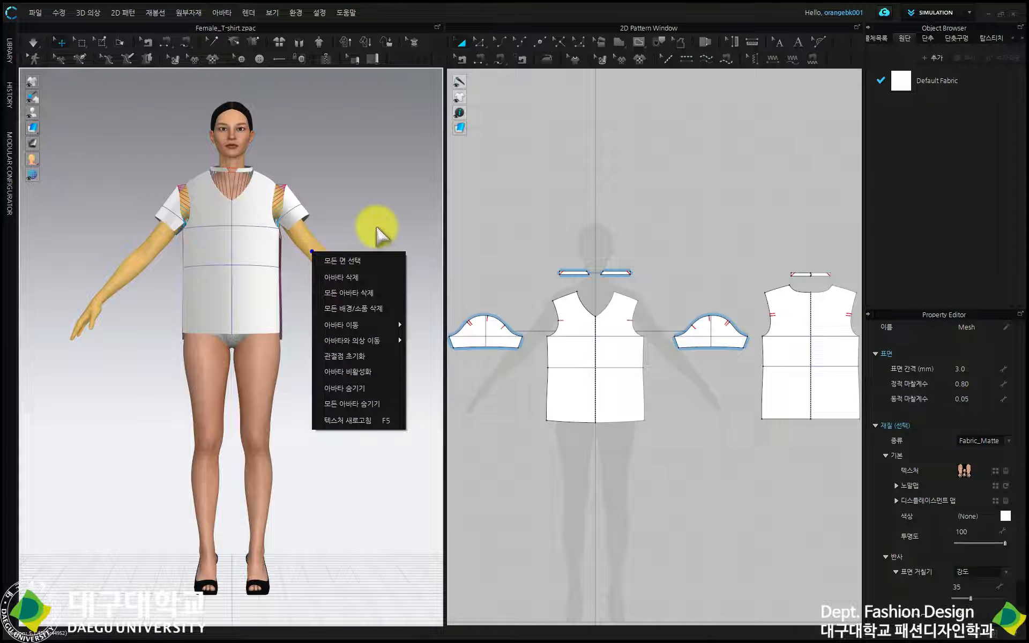
click(371, 170)
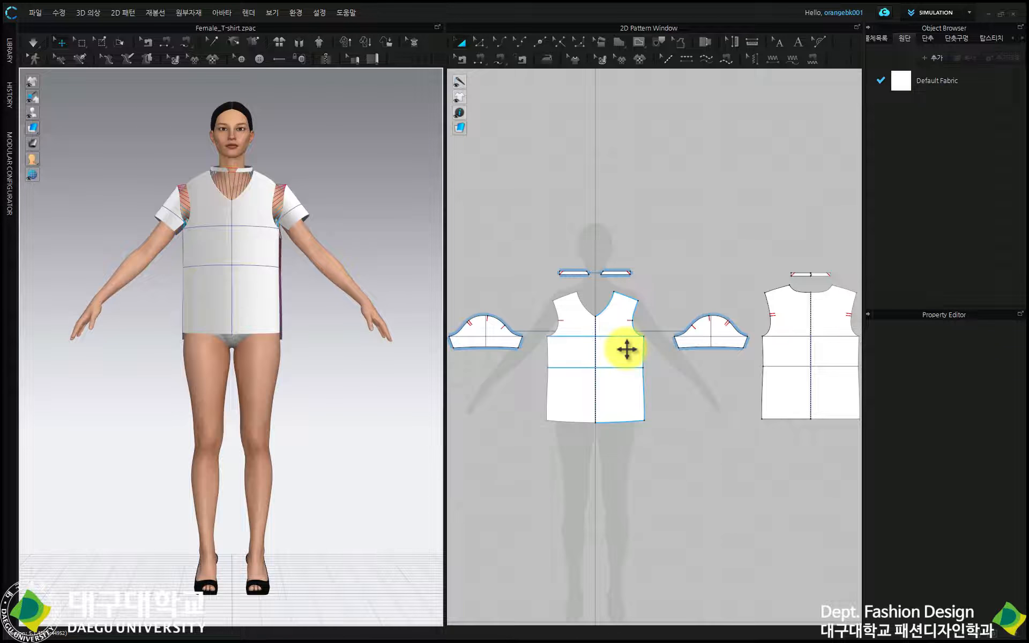
Examine the commands available for the front bodice pattern and for the empty background of the 2D window
right_click(627, 354)
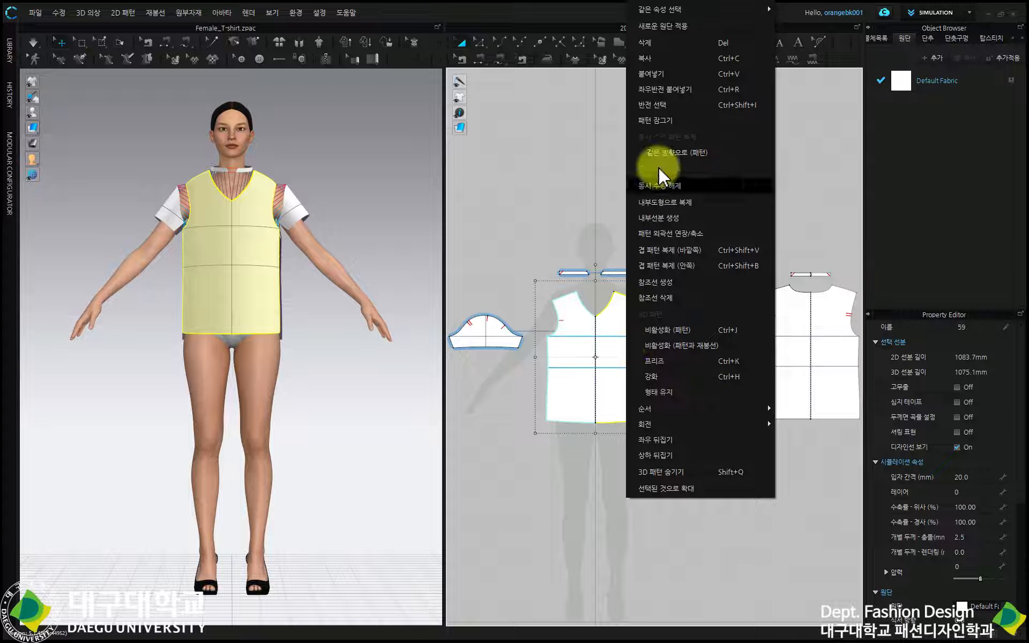
click(575, 128)
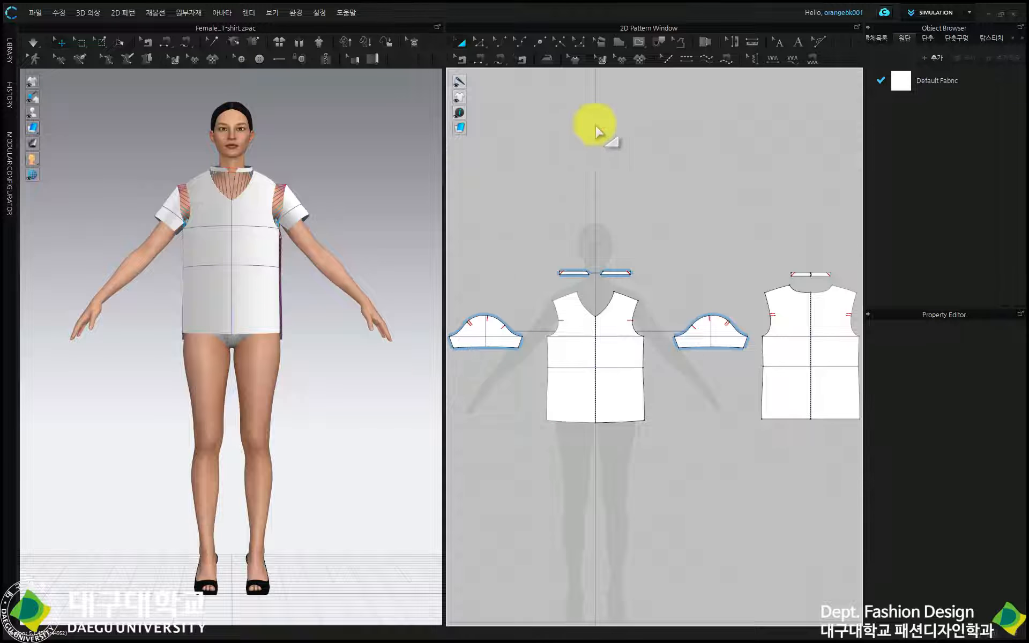
right_click(618, 128)
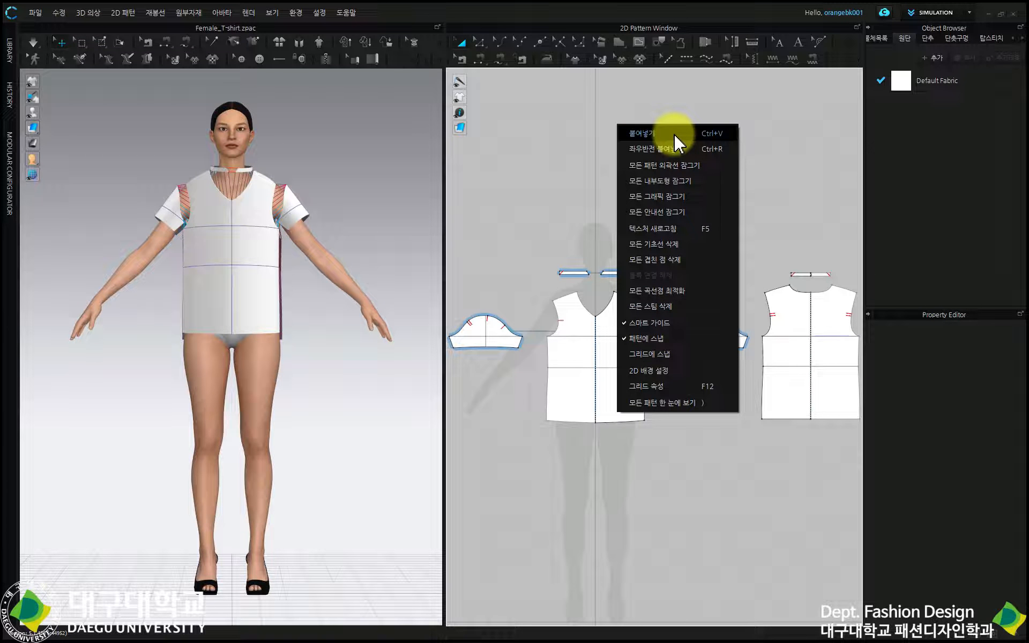
click(659, 134)
With the Edit Pattern tool, examine the commands available for the front shoulder line and the front neckline point
click(479, 41)
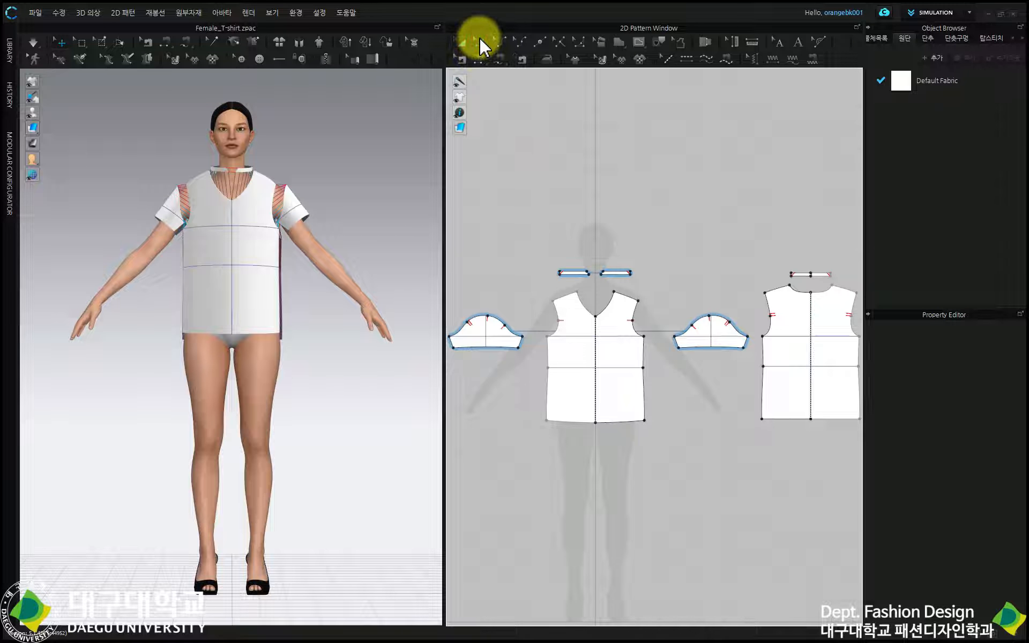
click(624, 296)
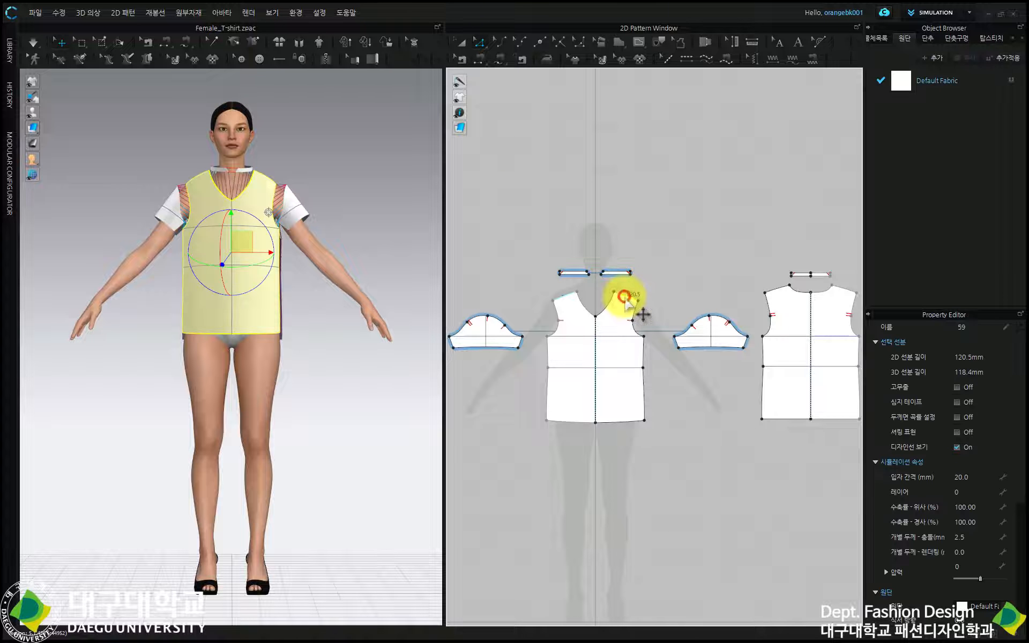
right_click(625, 298)
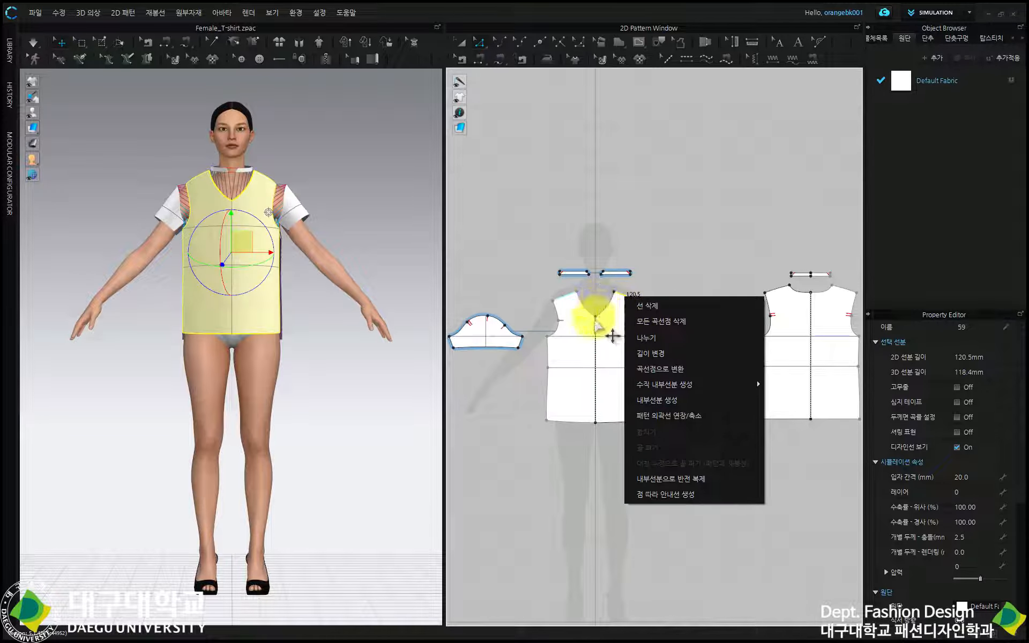
click(614, 332)
right_click(594, 313)
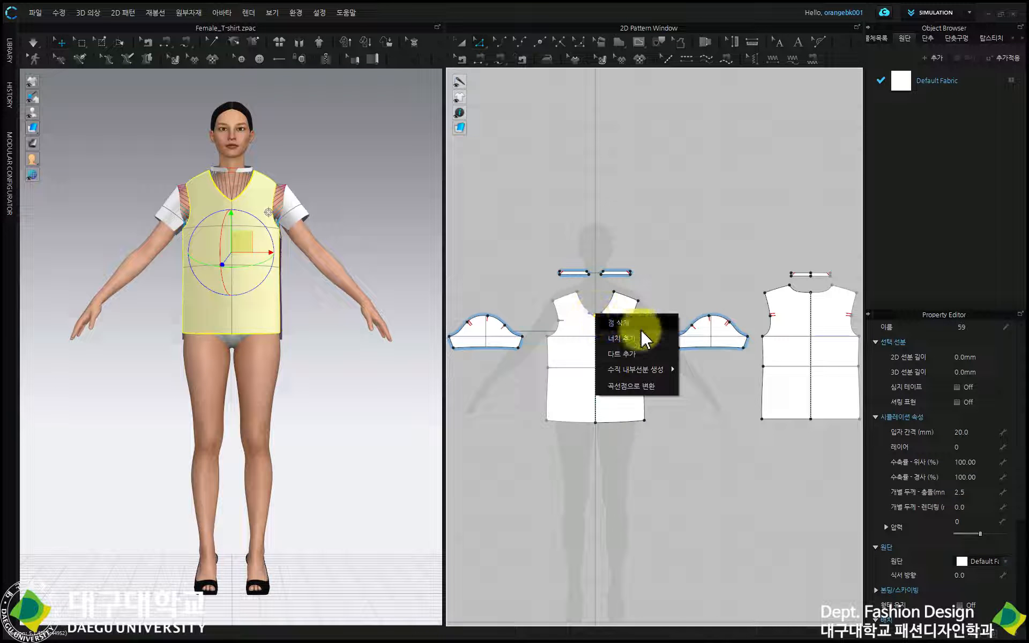
click(578, 197)
With the Edit Sewing tool, examine the commands available for the front shoulder seam, and return to the Transform Pattern tool with nothing selected
click(458, 58)
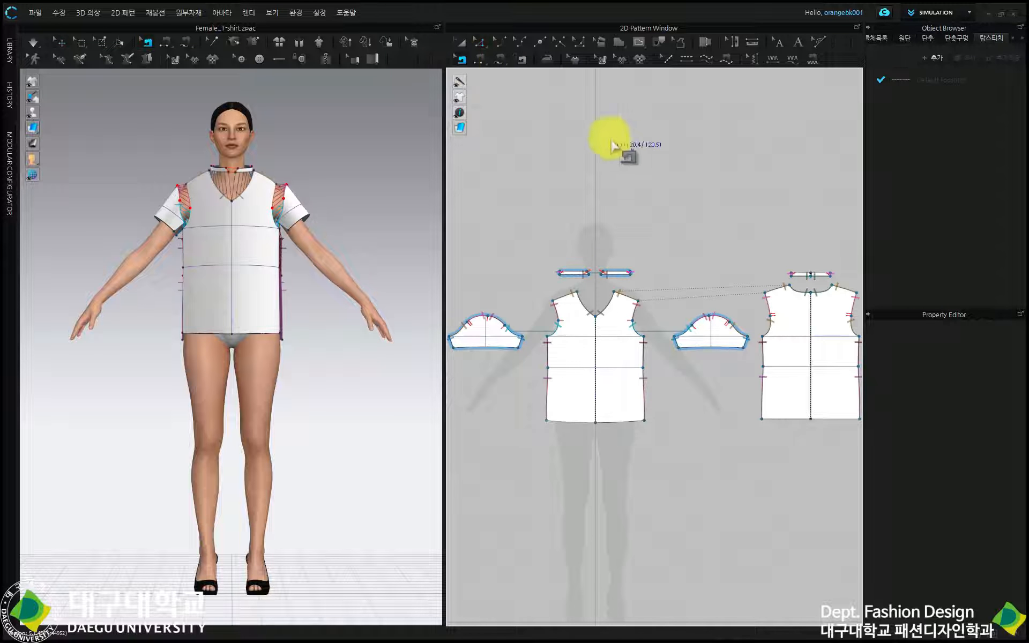
click(627, 303)
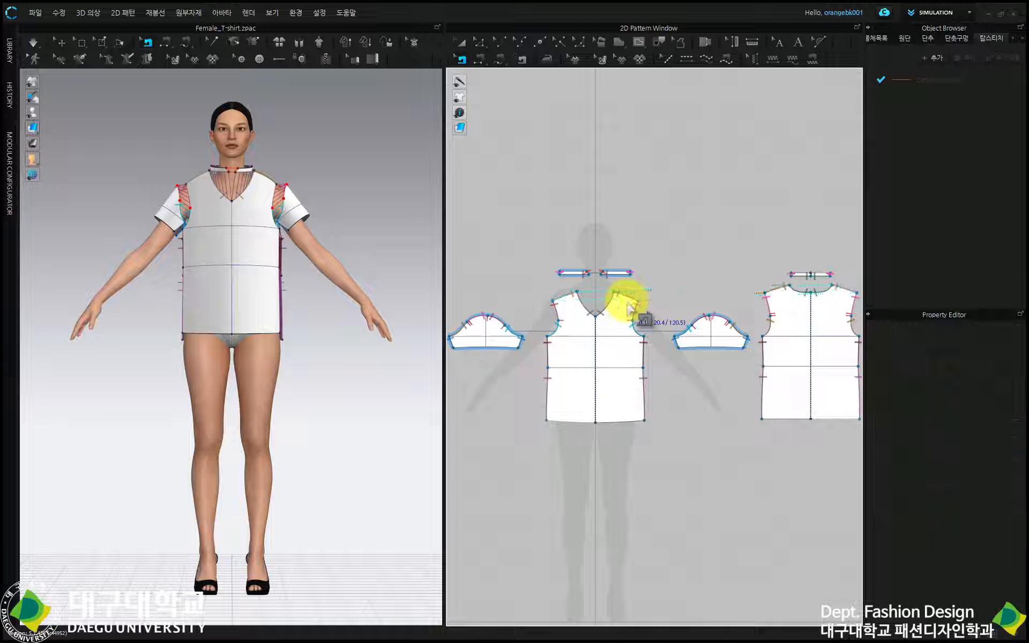
click(631, 294)
right_click(629, 297)
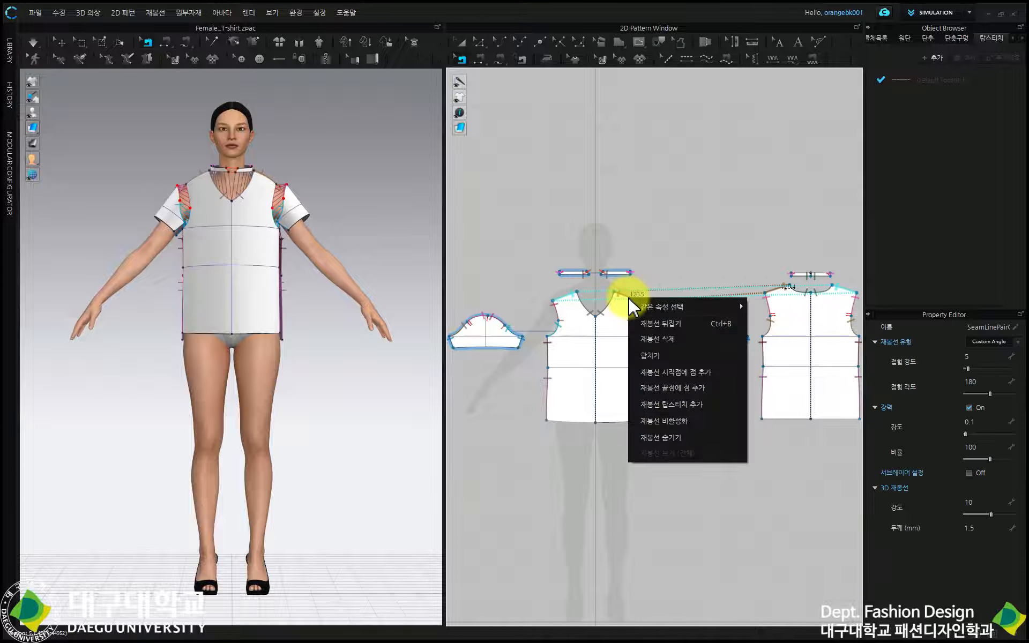
click(461, 46)
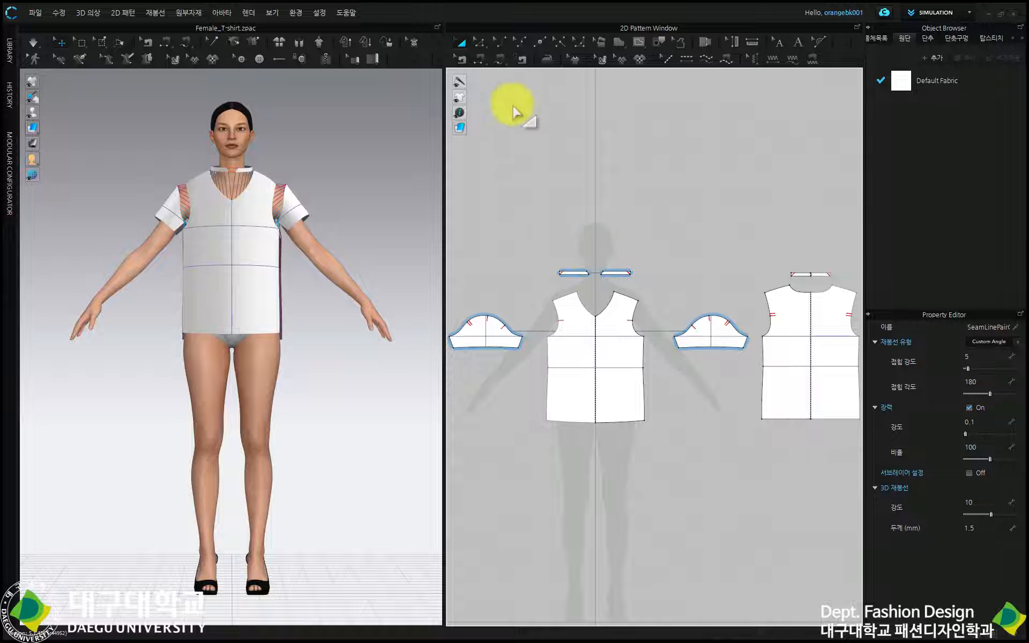
click(515, 109)
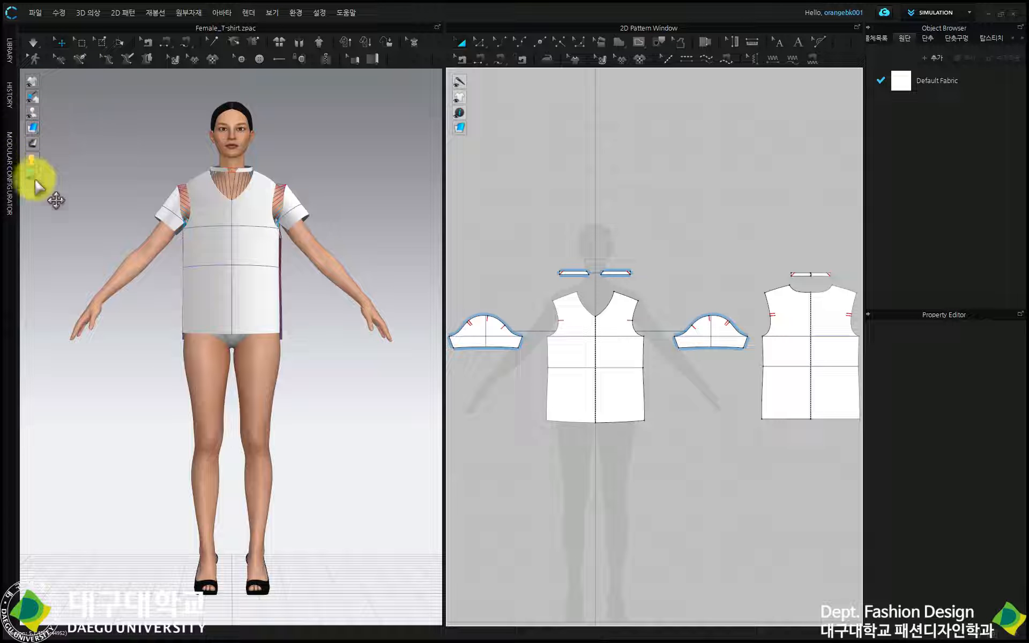
Toggle the base line display and the pattern name display in the 2D window, restoring each
mouse_move(461, 83)
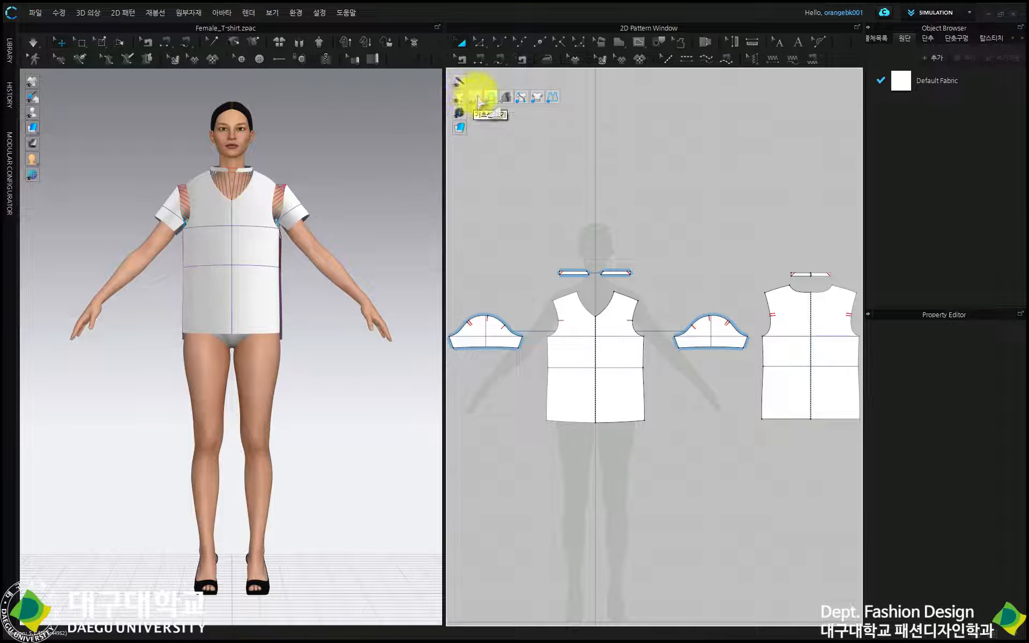
click(478, 97)
click(478, 99)
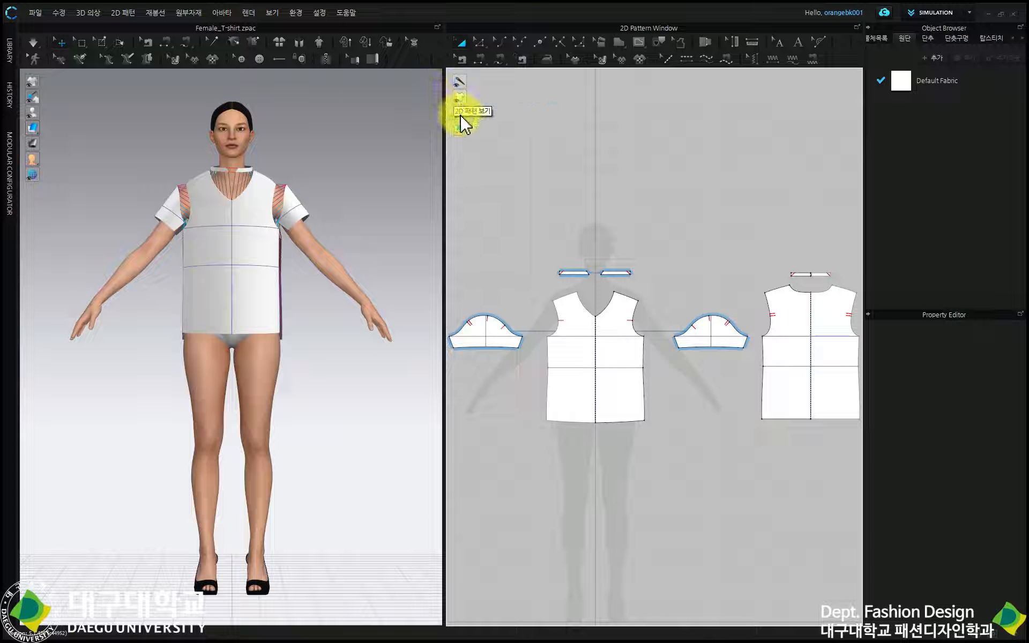
mouse_move(461, 117)
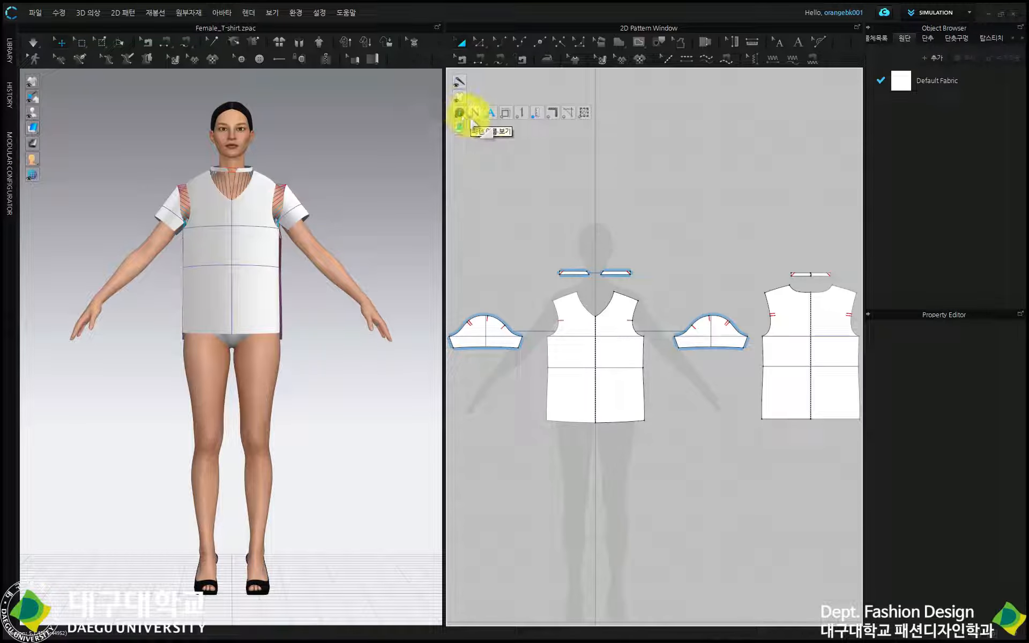
click(473, 113)
click(472, 114)
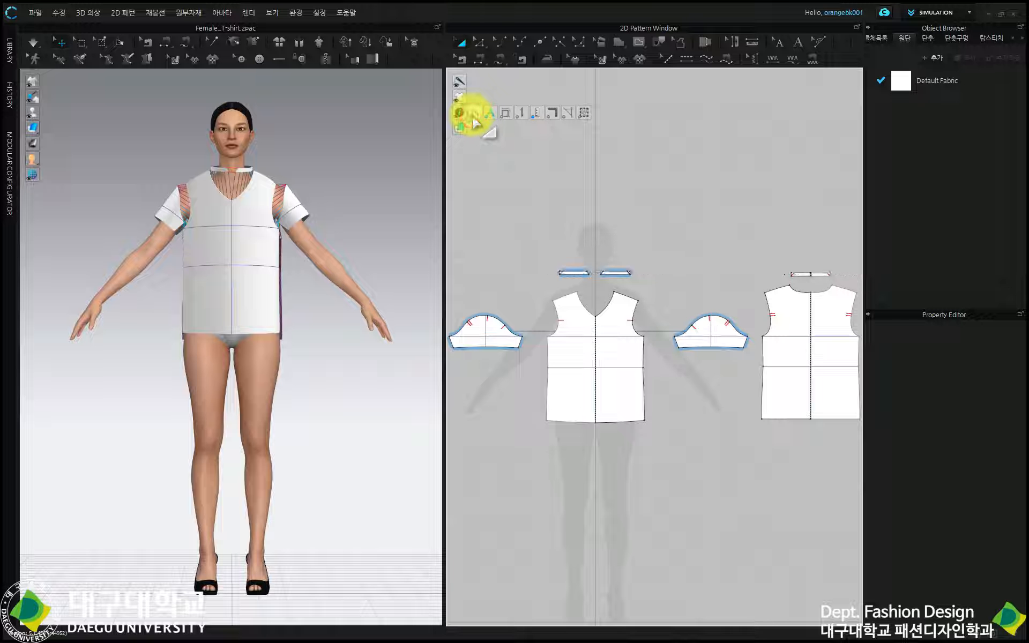
Show the pattern line lengths in the 2D window and examine them on the bodice, sleeve and collar pieces
click(506, 113)
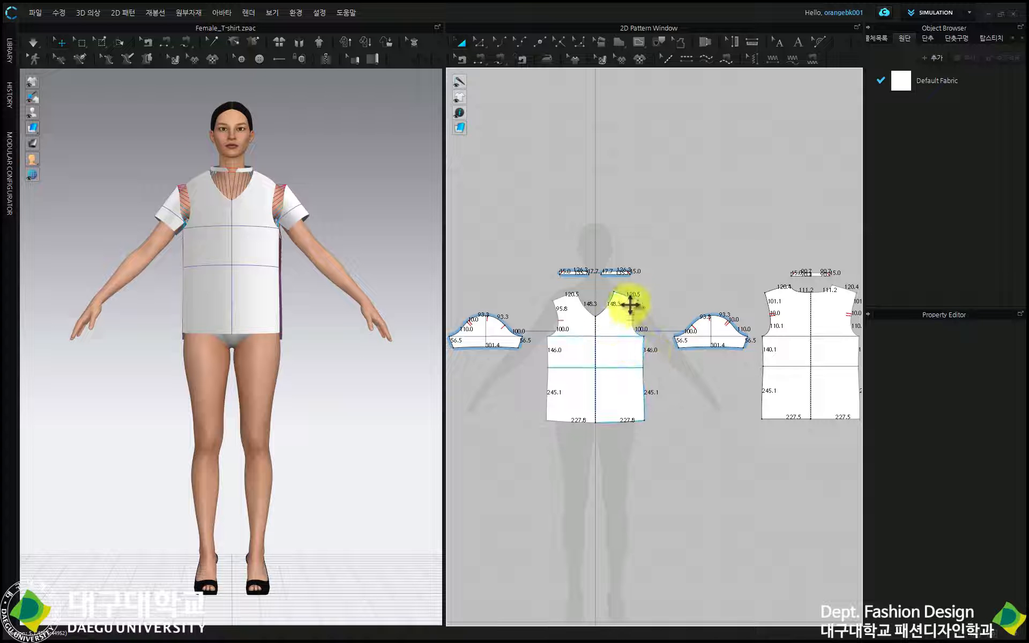
scroll(607, 322, up, 3)
scroll(643, 351, down, 1)
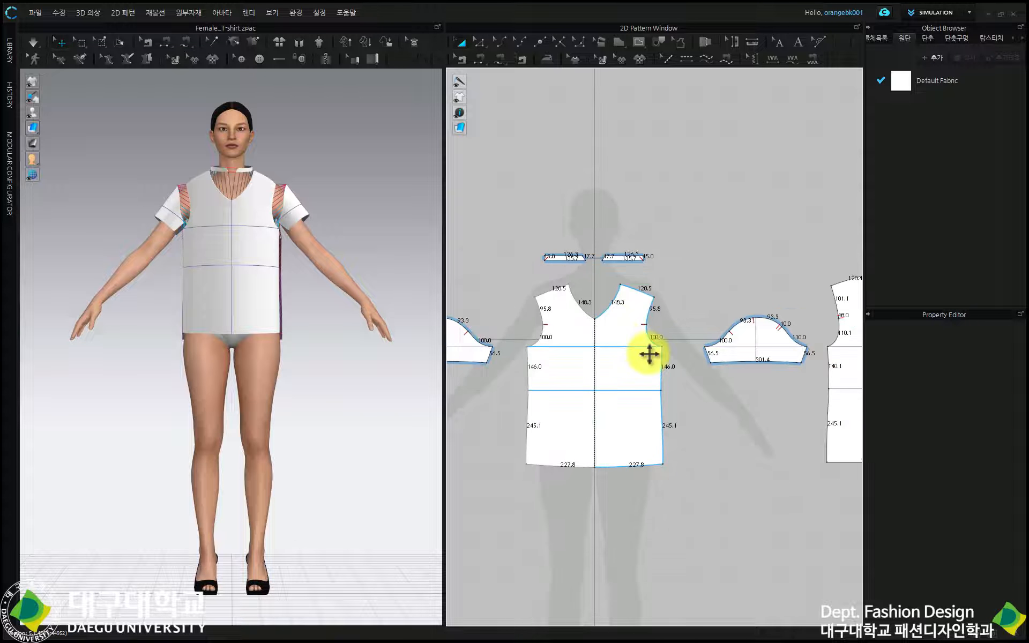
scroll(645, 343, down, 3)
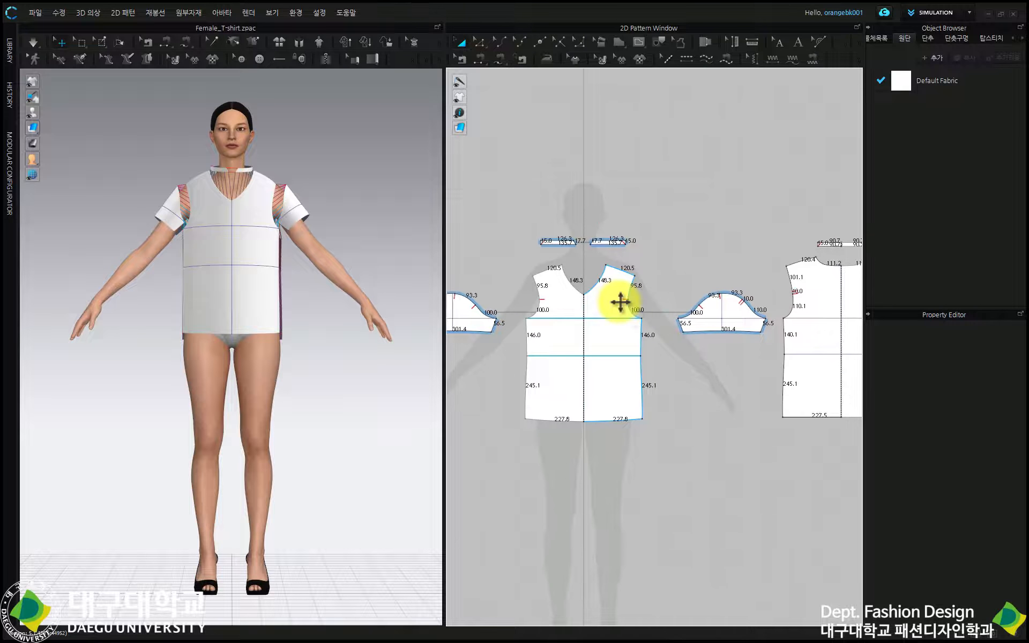
scroll(631, 303, down, 2)
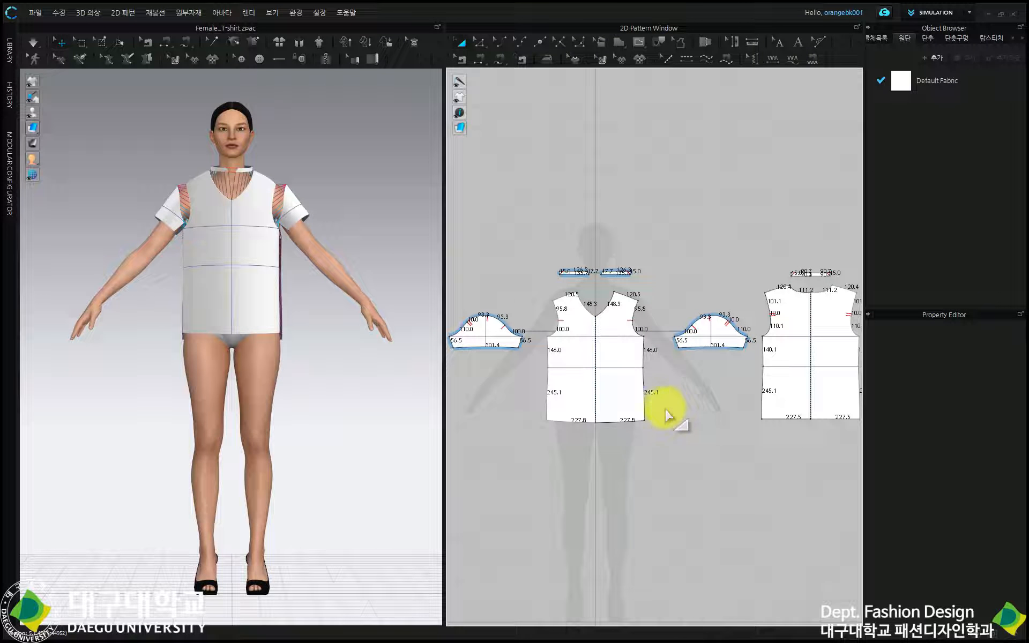
scroll(646, 340, down, 5)
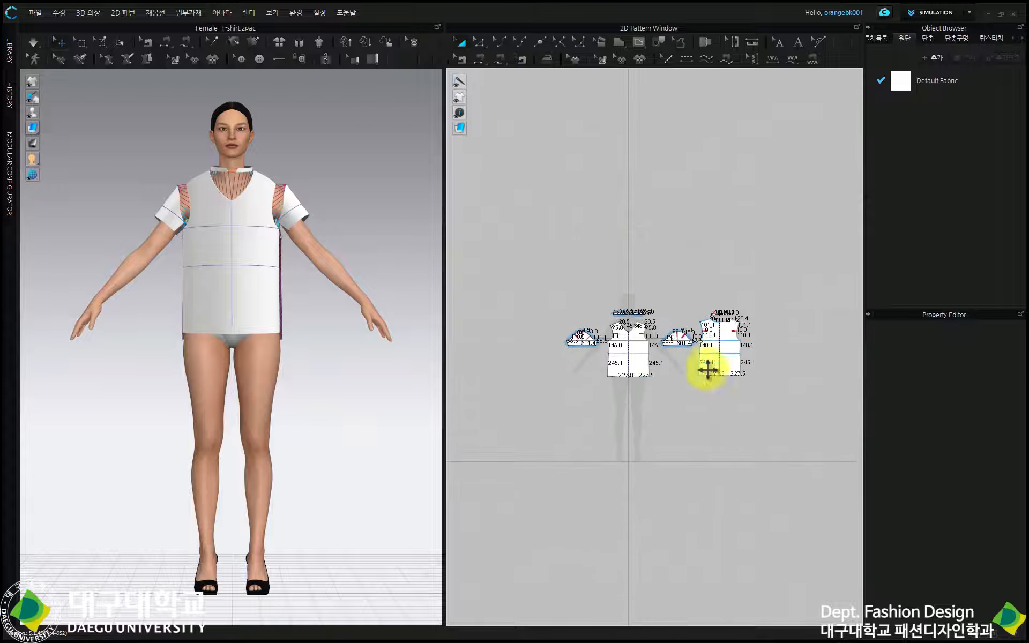
scroll(682, 356, up, 5)
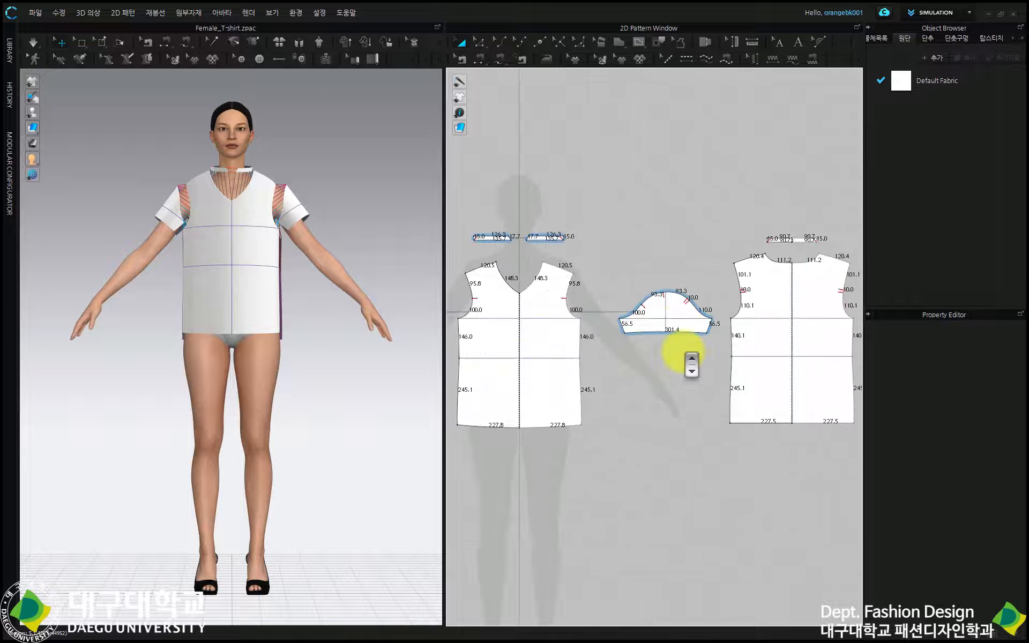
key(v)
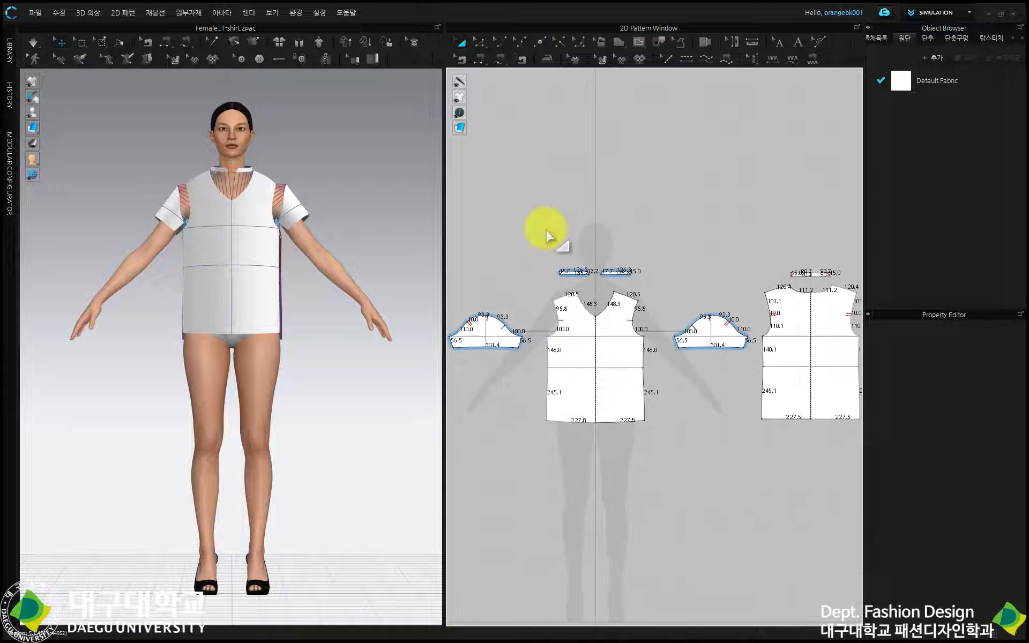
Hide the pattern line lengths and toggle the annotation display in the 2D window
mouse_move(459, 110)
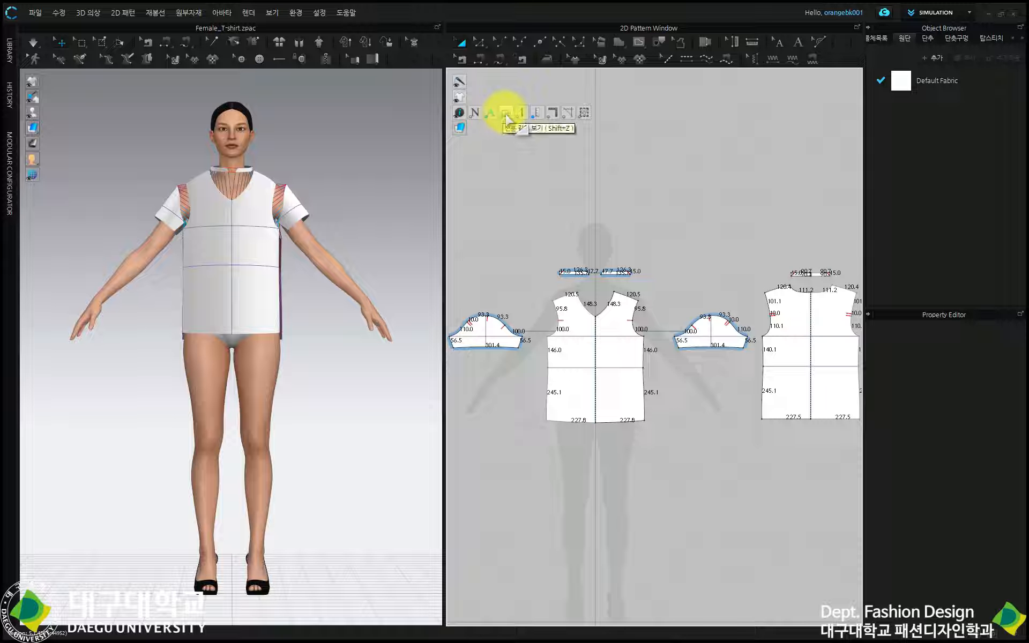
click(505, 114)
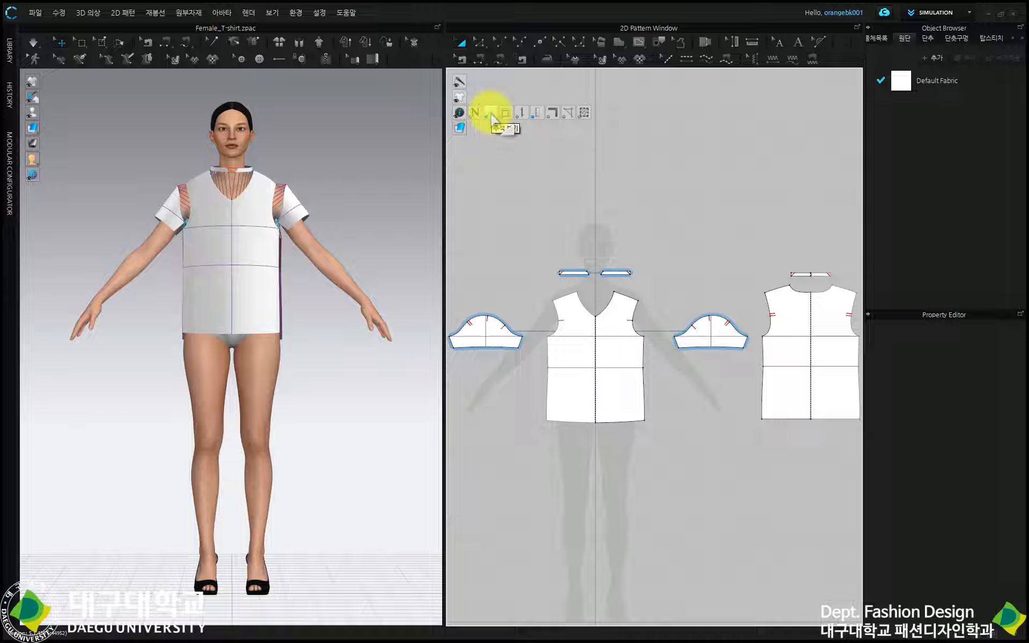
click(490, 114)
mouse_move(460, 131)
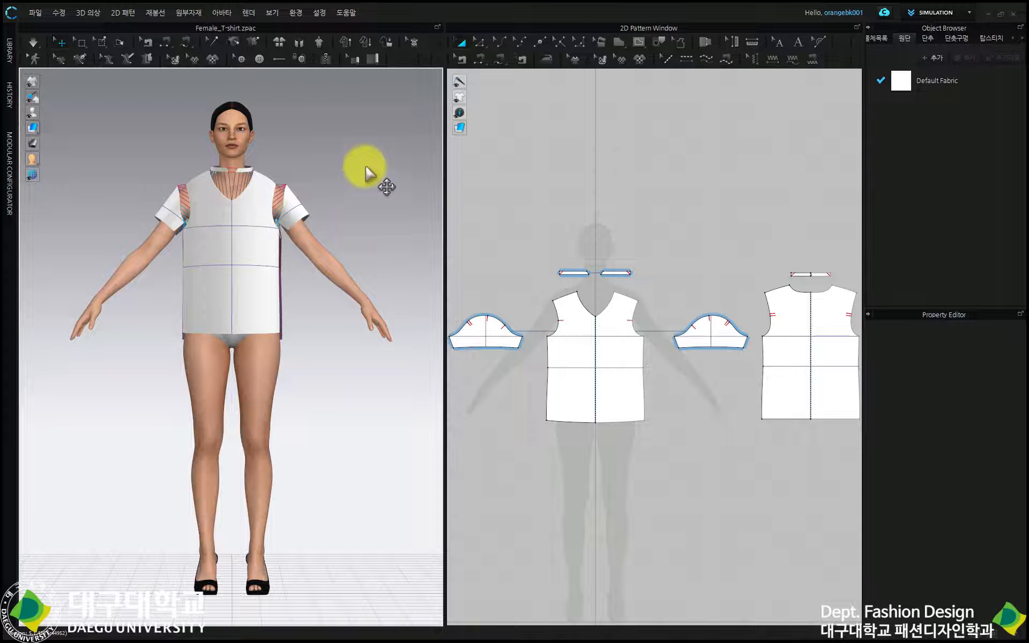
Hide the garment in the 3D window and show it again
mouse_move(32, 81)
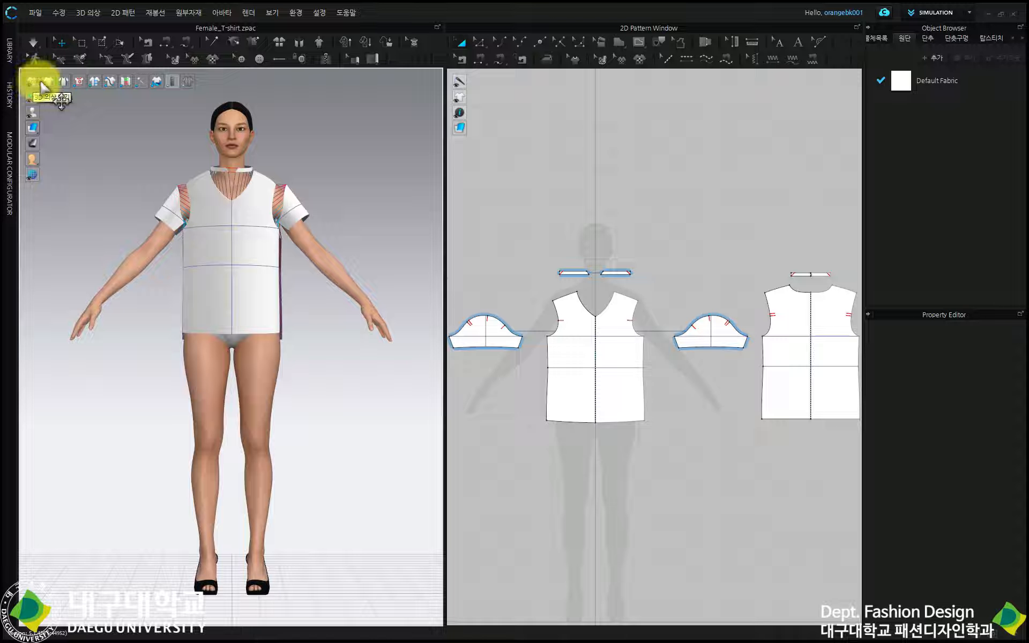
click(46, 81)
click(46, 81)
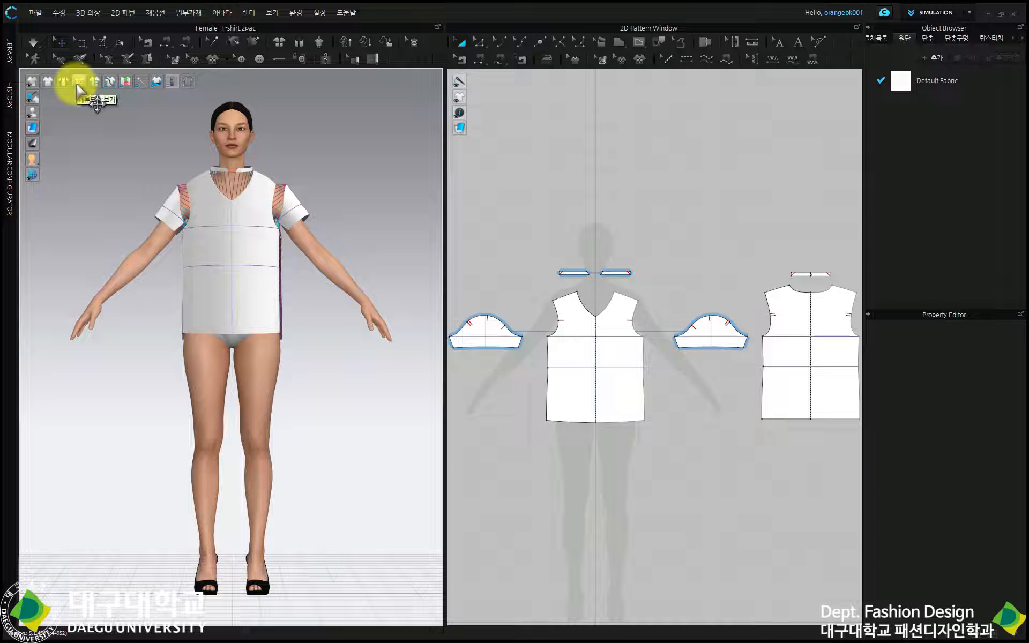
Hide and restore the garment's inner lines and its sewing lines in the 3D window
click(93, 83)
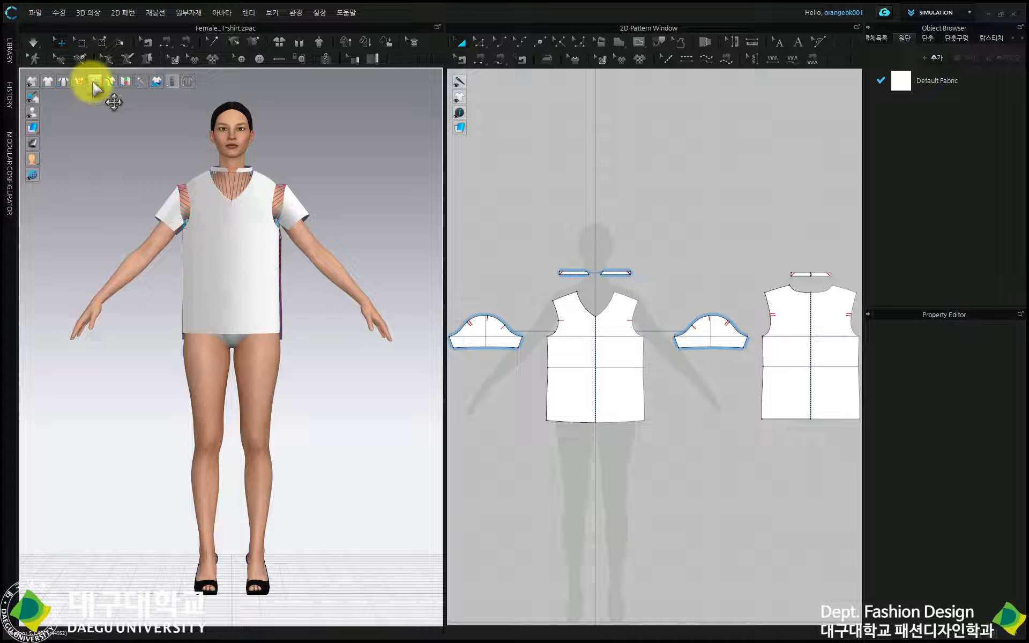
click(81, 82)
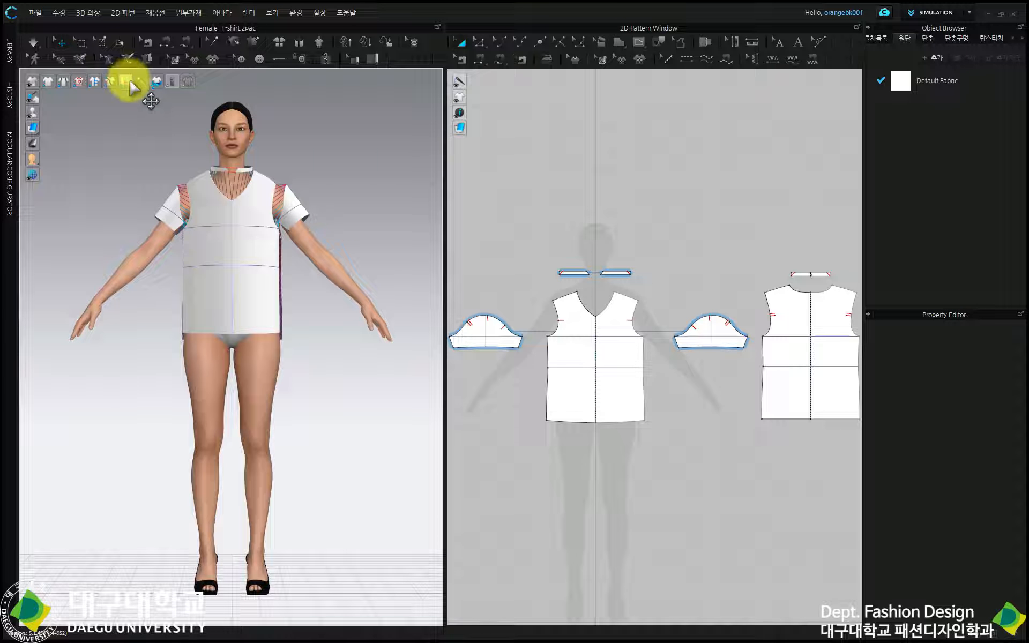
click(129, 82)
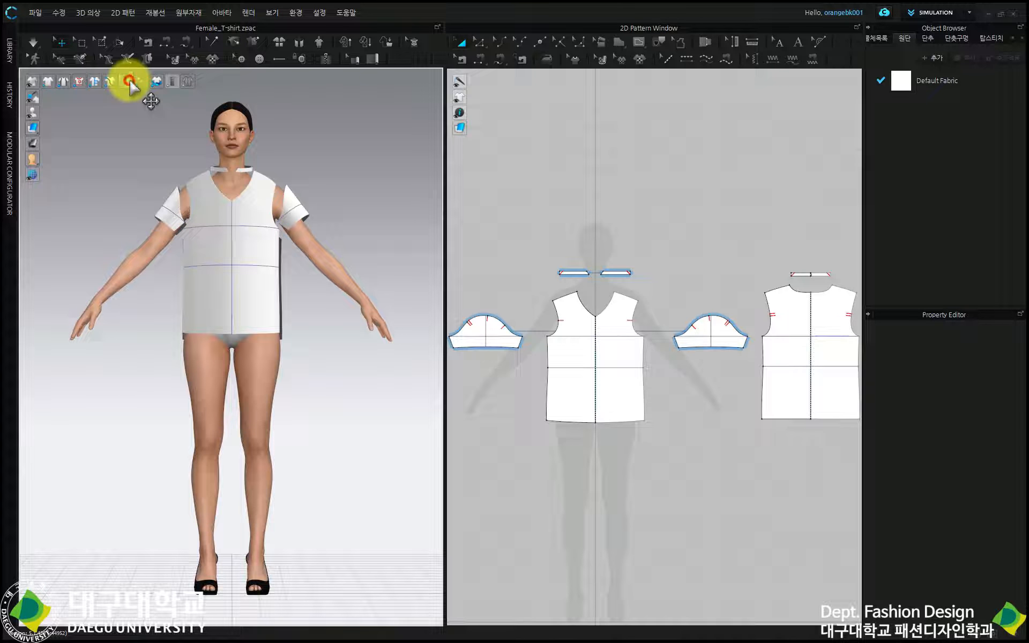
click(128, 82)
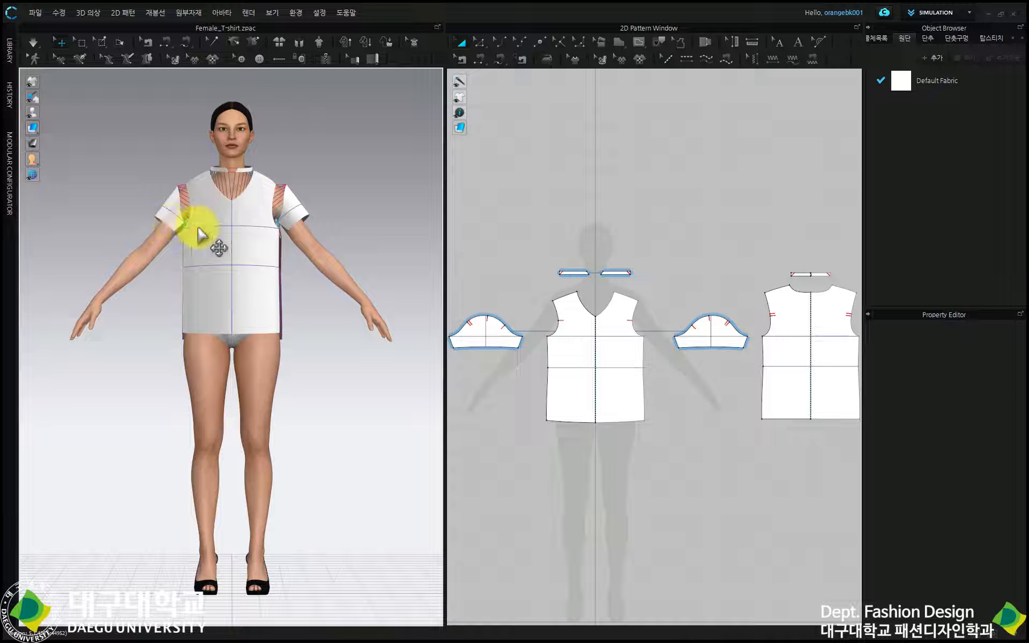
Toggle the avatar display and the X-Ray joint display in the 3D window, restoring each
mouse_move(34, 85)
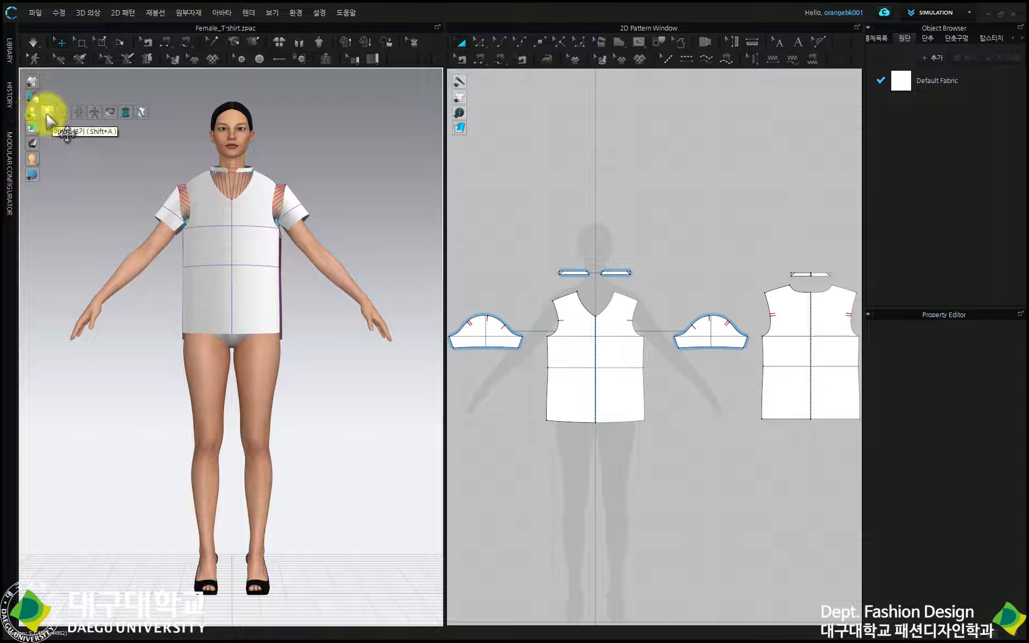
click(49, 119)
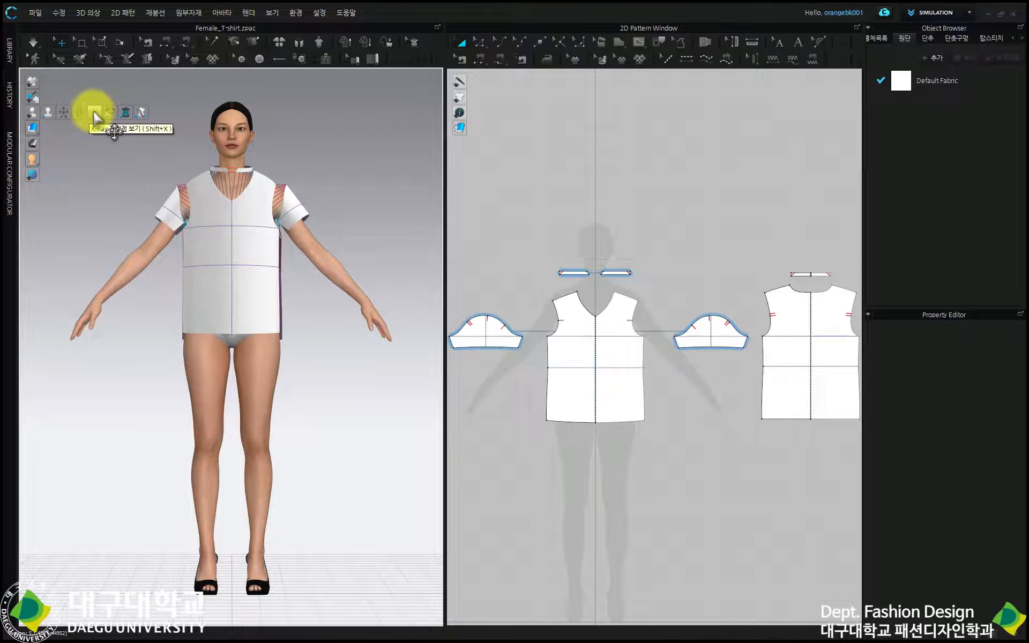
click(94, 115)
click(94, 115)
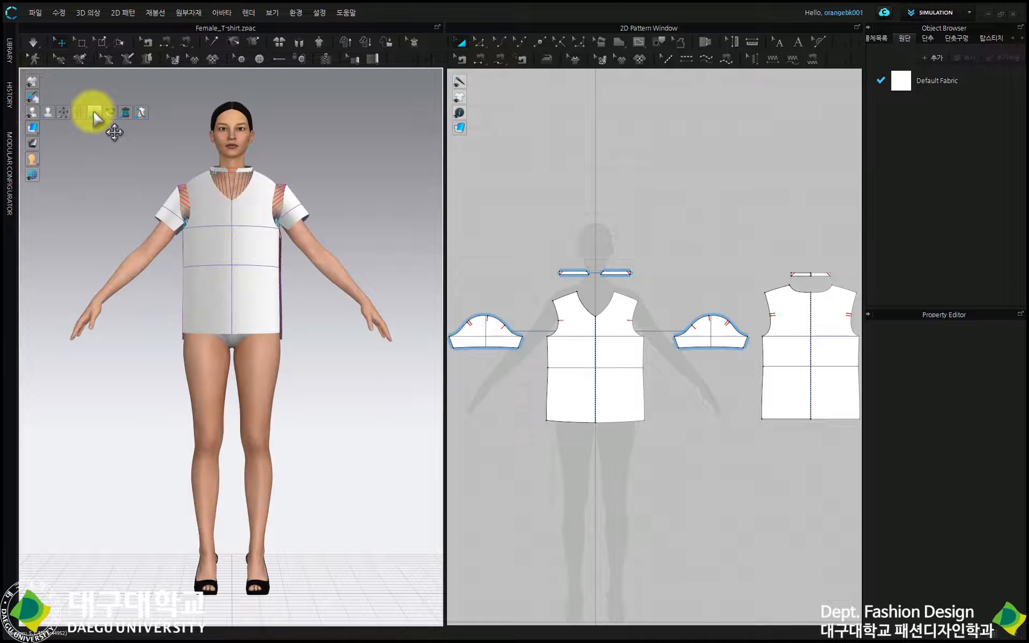
Display the 3D garment as a mesh, and switch it to random colours per pattern piece
mouse_move(32, 128)
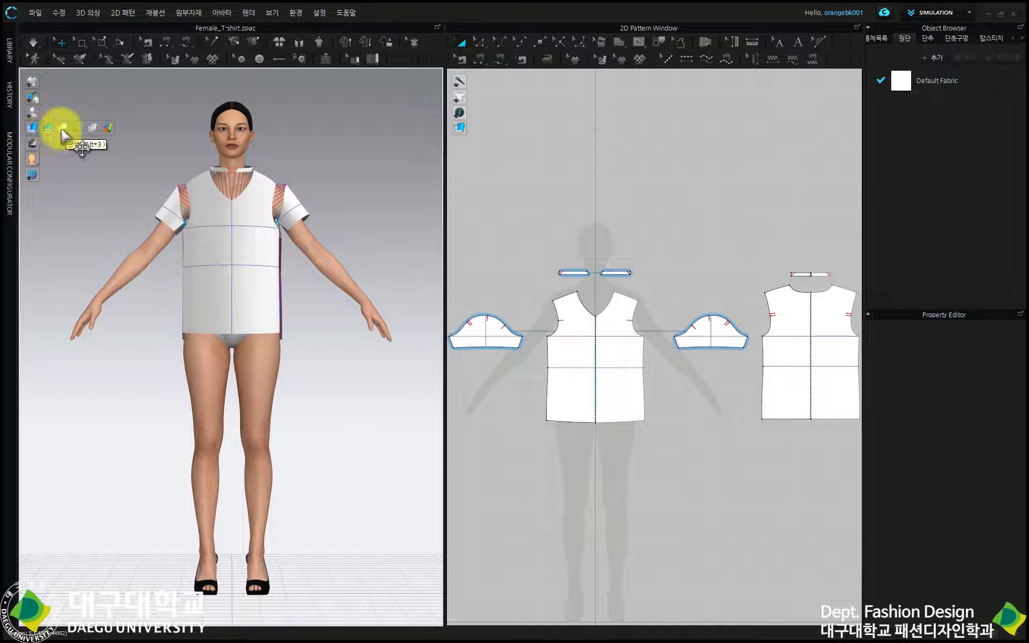
click(93, 128)
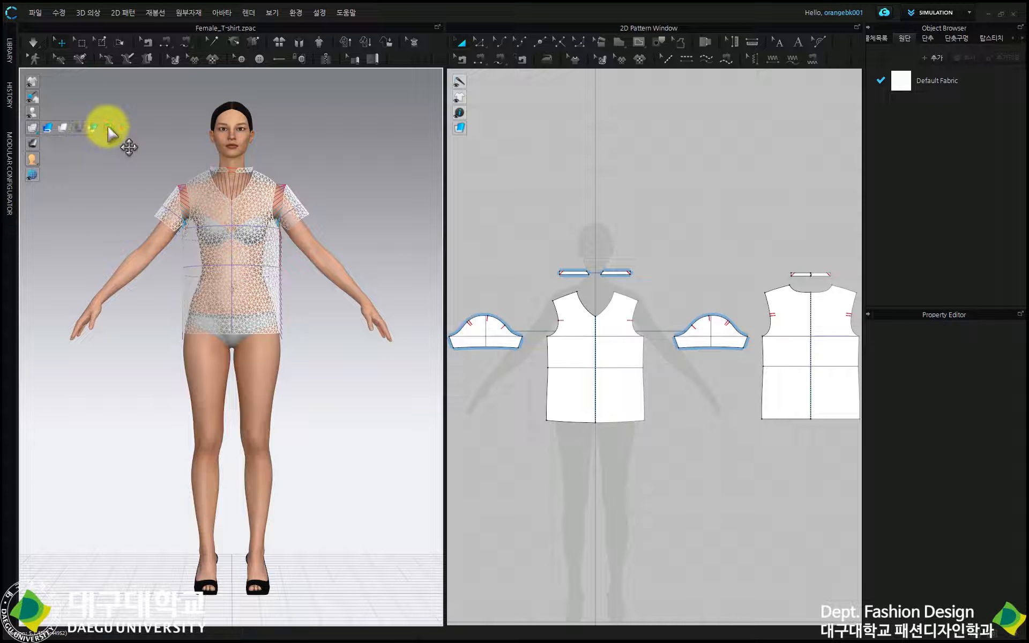
click(109, 129)
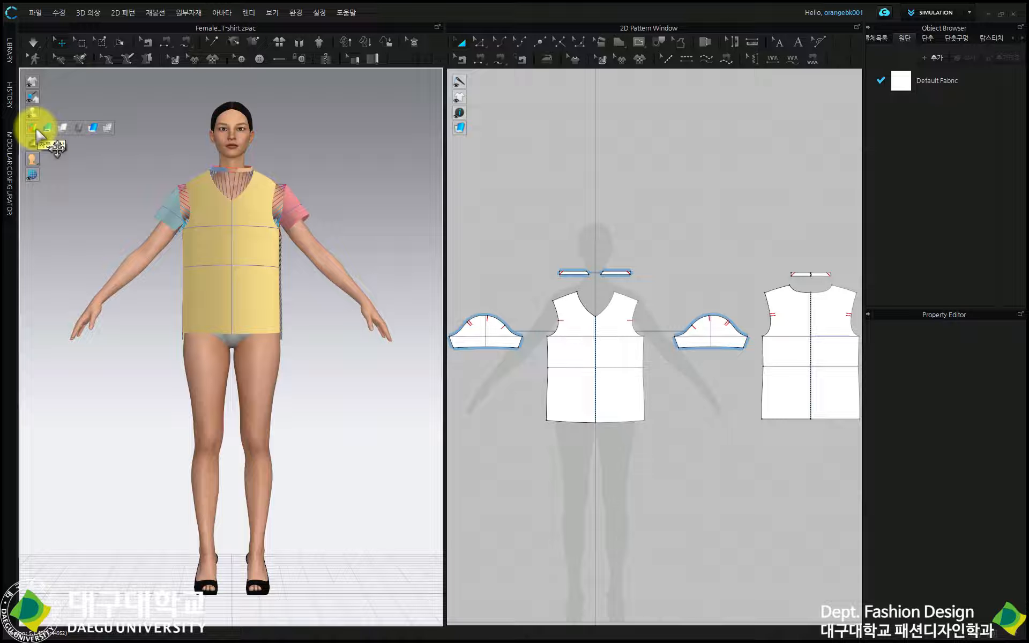
Examine the coloured pattern pieces on the avatar from an angle and the front, and return the garment to its textured fabric display
scroll(241, 190, up, 5)
right_drag(241, 191, 284, 193)
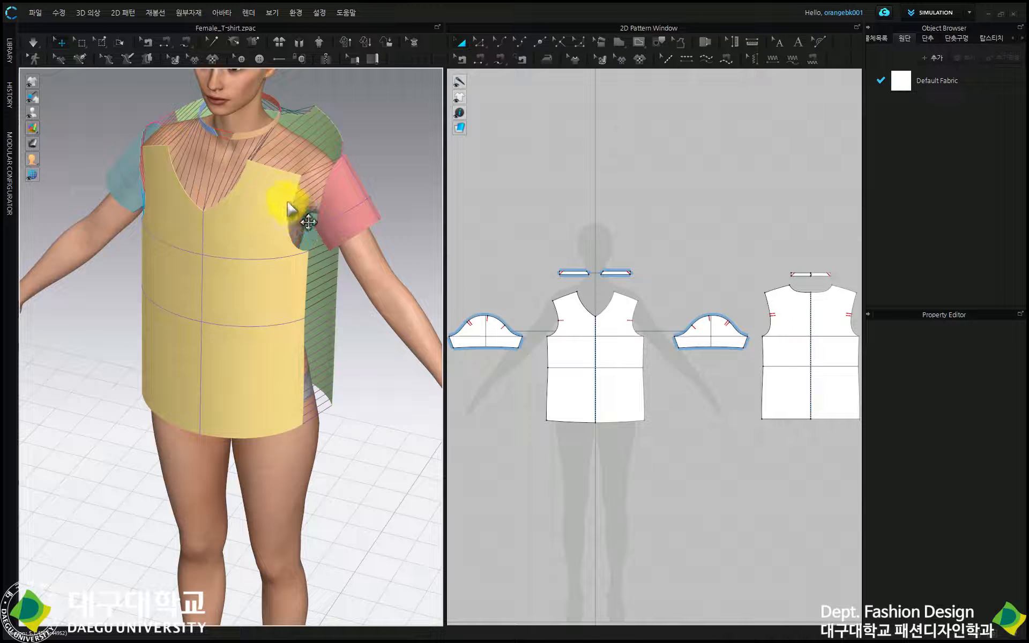
scroll(279, 220, up, 3)
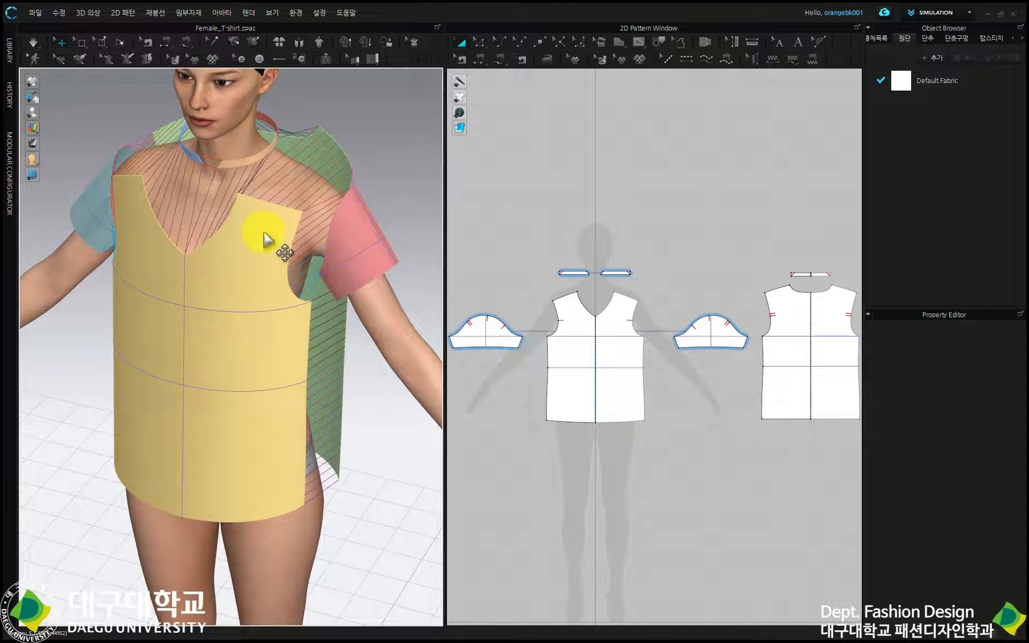
right_drag(268, 239, 239, 230)
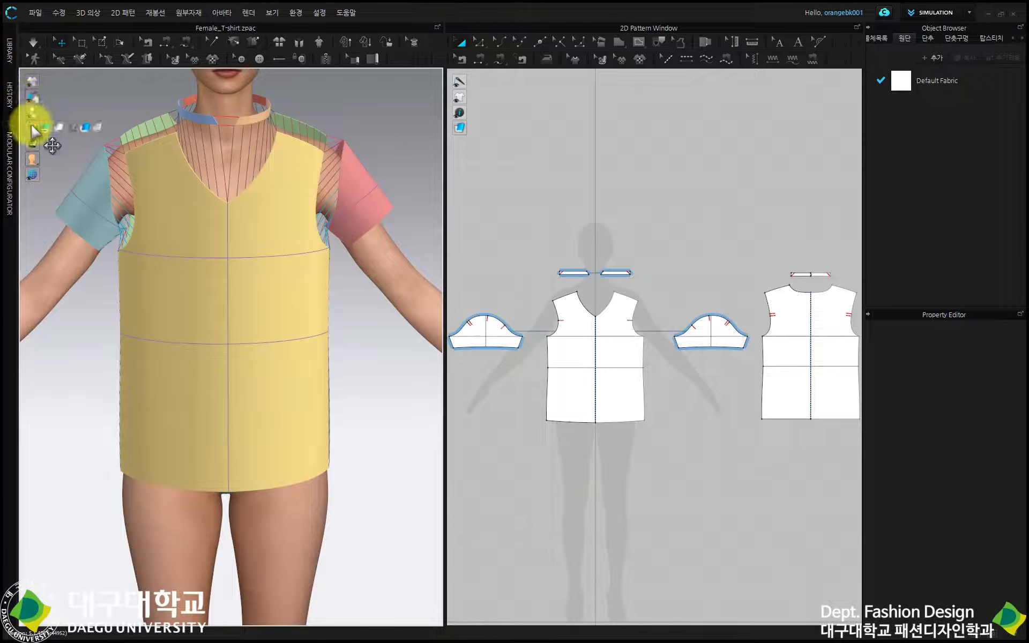
click(94, 129)
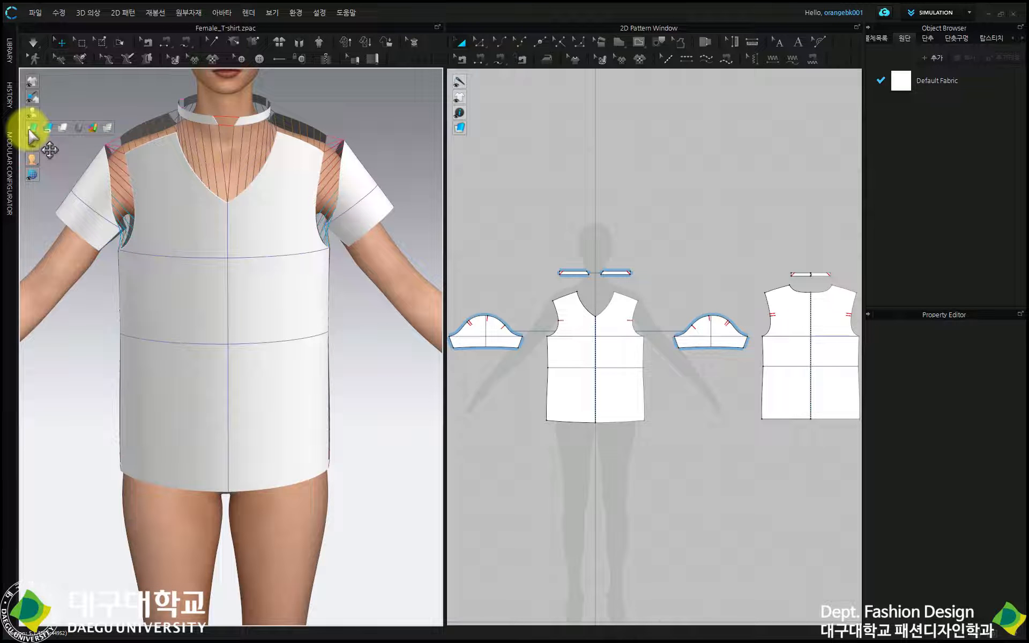
Examine the textured garment's neckline, shoulder and sleeve sewing lines close up in the 3D window, from the front and at an angle
scroll(308, 153, up, 3)
middle_drag(308, 153, 319, 246)
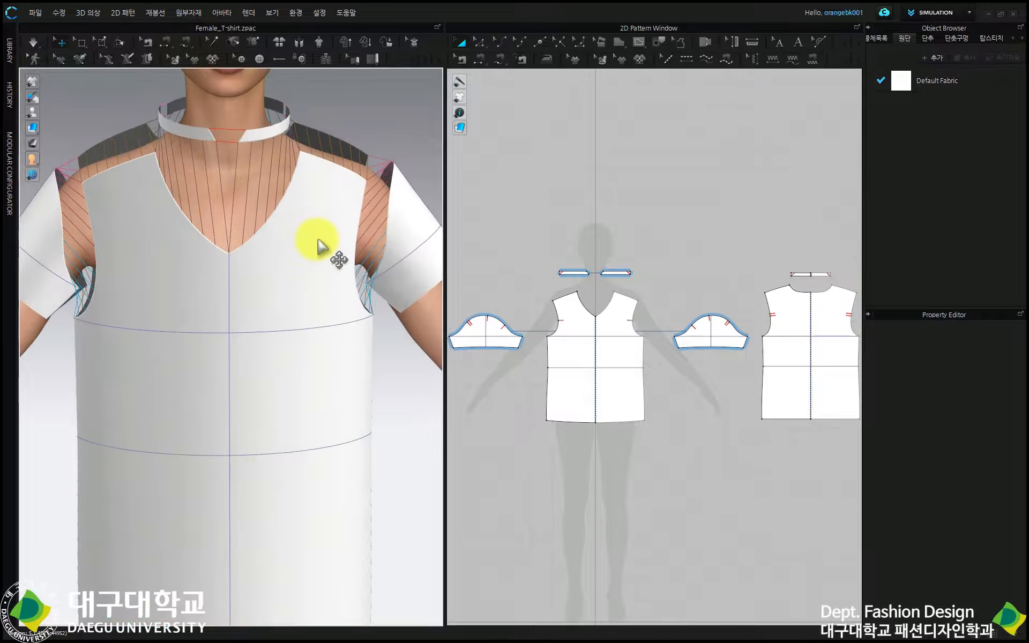
right_drag(349, 186, 322, 207)
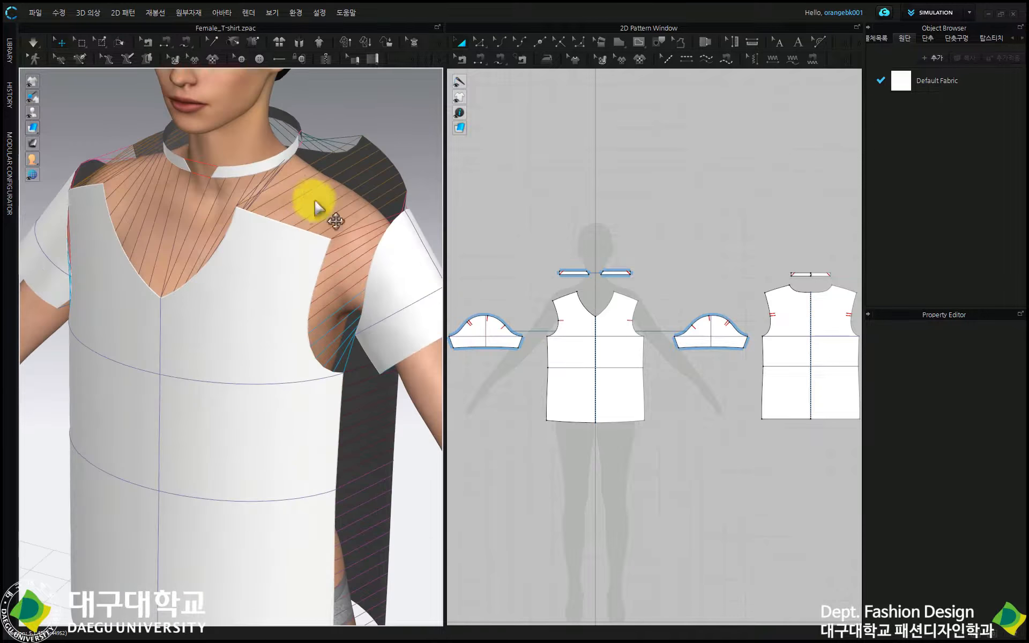
click(368, 164)
click(397, 105)
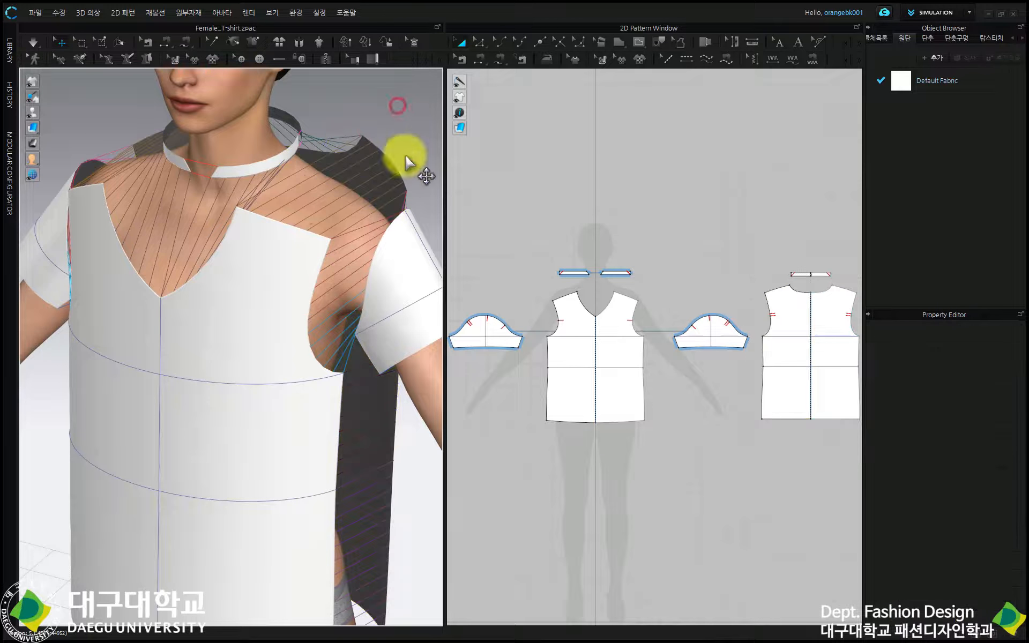
scroll(245, 271, down, 2)
scroll(245, 271, down, 3)
right_drag(261, 284, 297, 301)
middle_drag(281, 289, 314, 220)
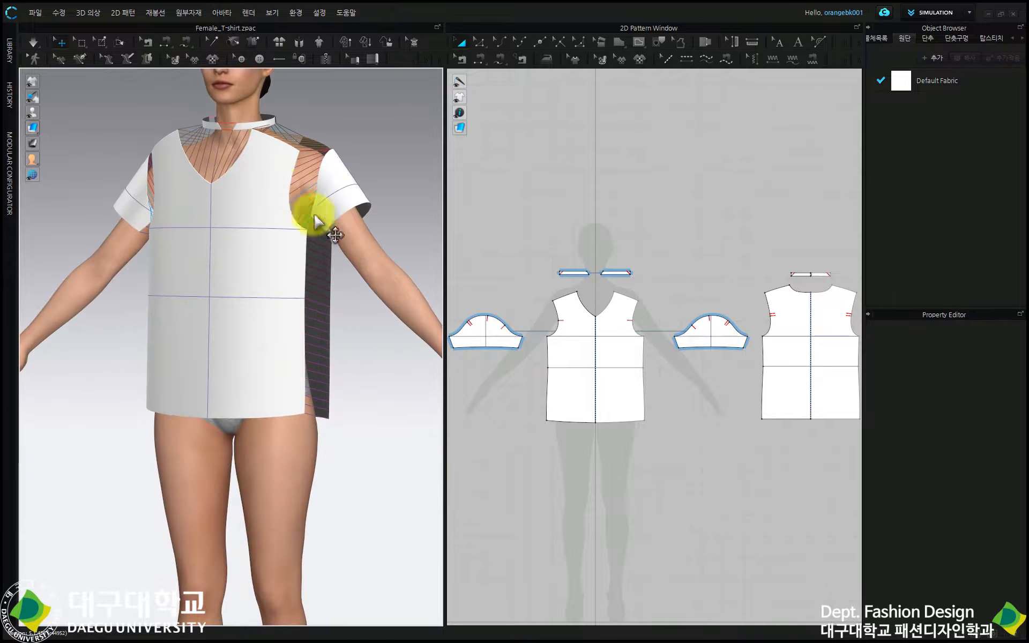
Examine the front body, collar and sleeve pieces around the avatar from the front and from a raised opposite angle
mouse_move(321, 221)
right_down()
mouse_move(108, 243)
mouse_move(337, 222)
right_up()
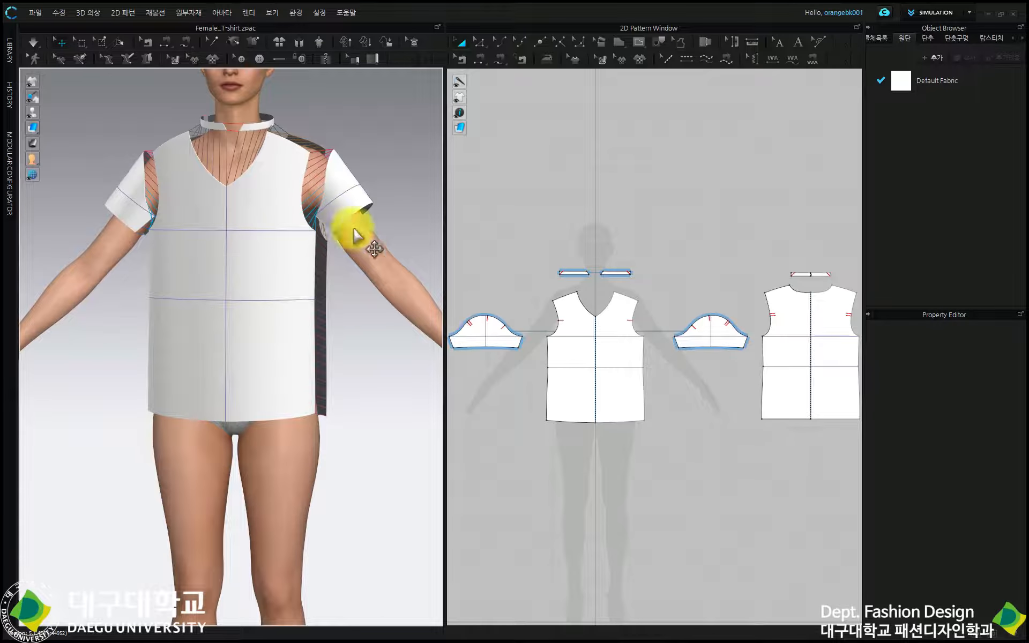
scroll(343, 241, up, 4)
right_drag(327, 229, 370, 253)
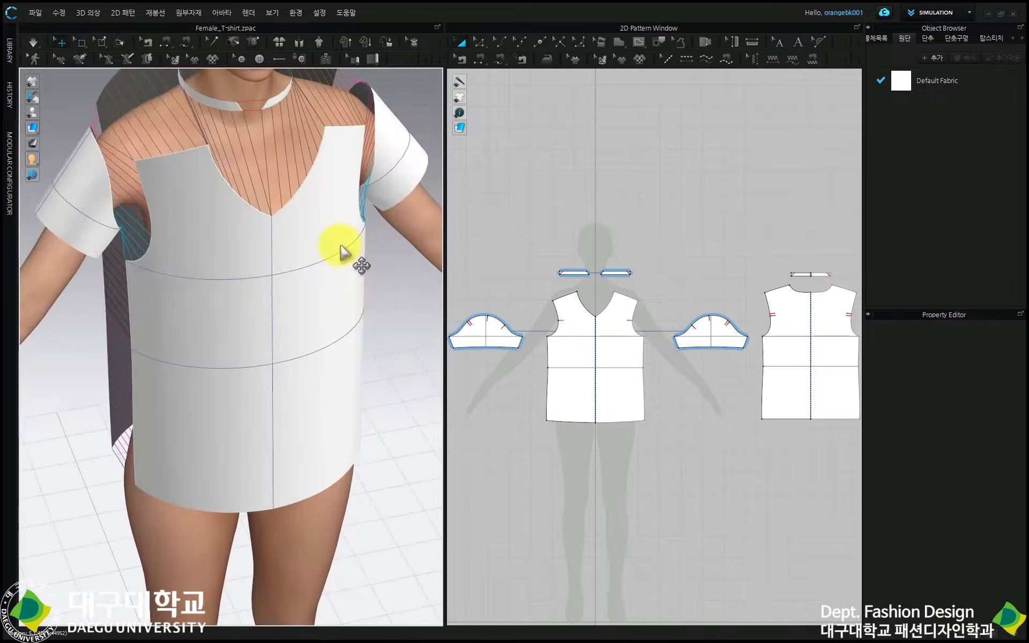
scroll(345, 252, up, 3)
scroll(339, 233, down, 2)
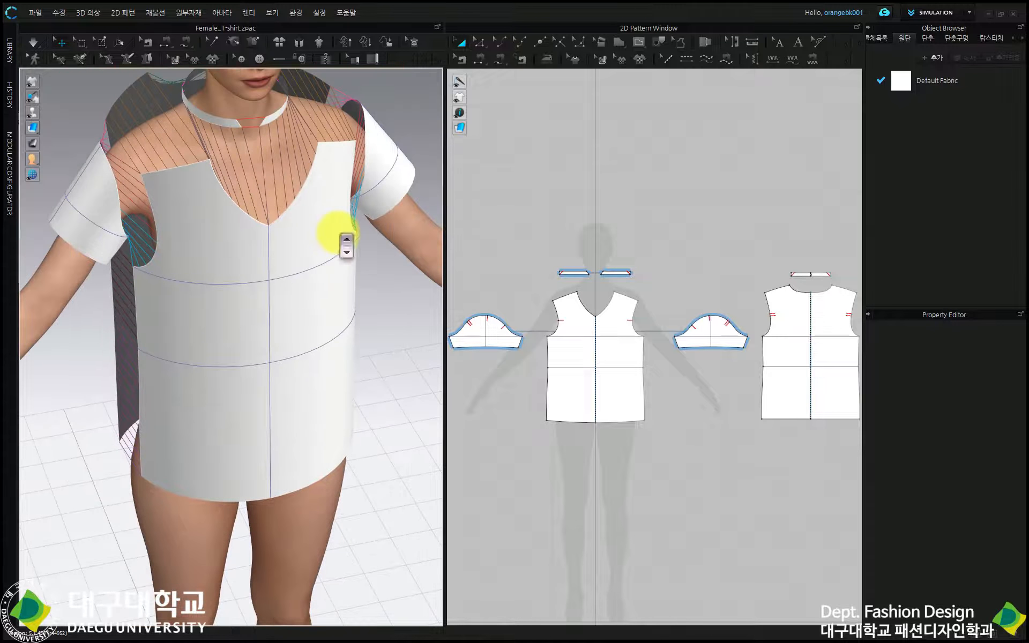
right_drag(303, 225, 270, 274)
Show the garment's inner faces in white fabric, examine them from the side and front, and restore the dark-backed textured display
mouse_move(31, 128)
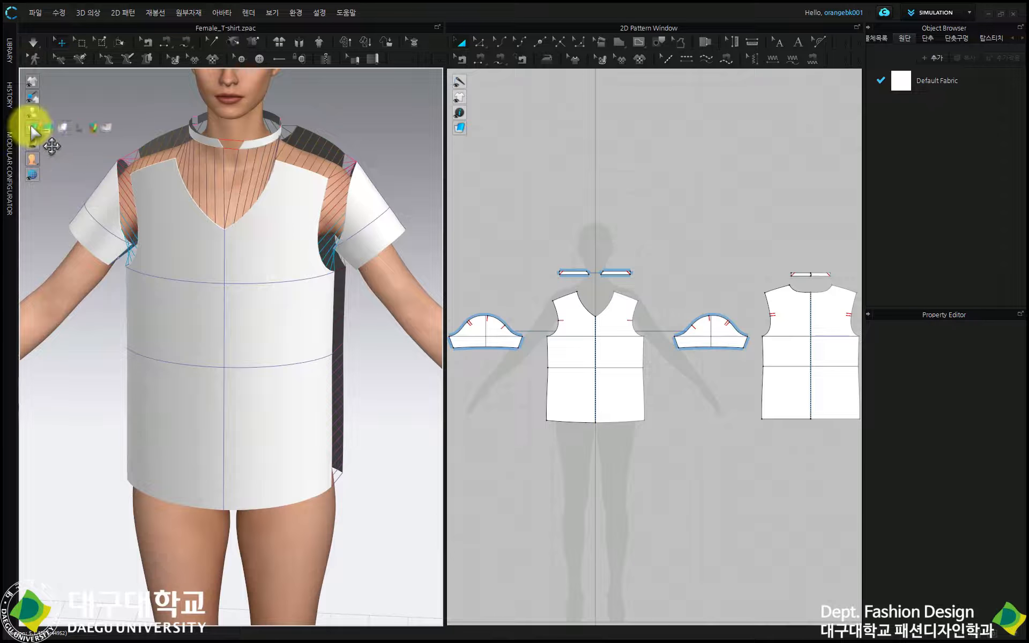
right_drag(374, 211, 269, 220)
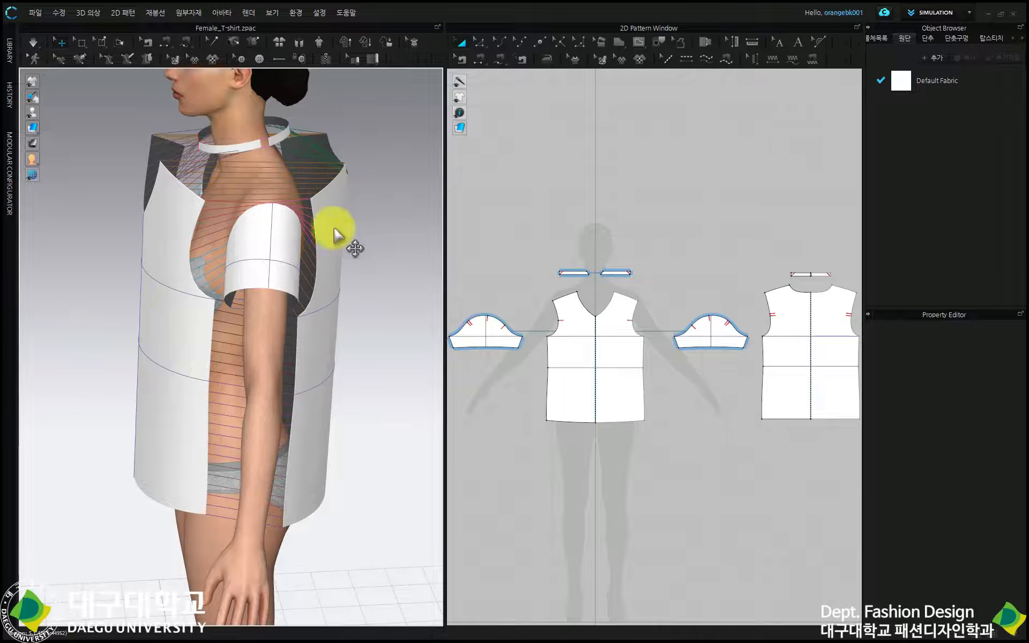
mouse_move(32, 127)
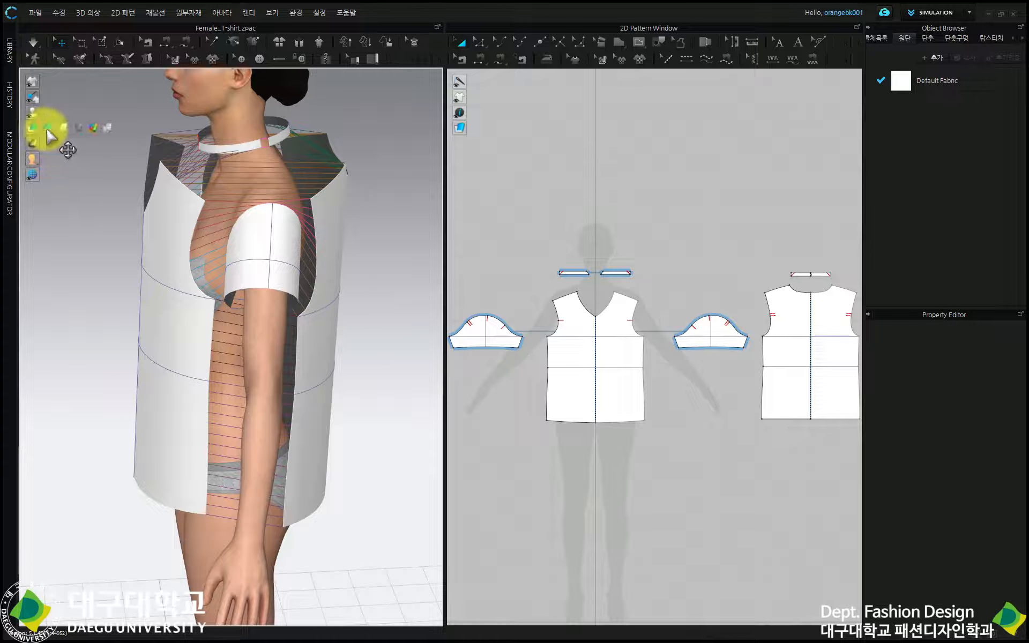
click(48, 130)
scroll(241, 208, up, 3)
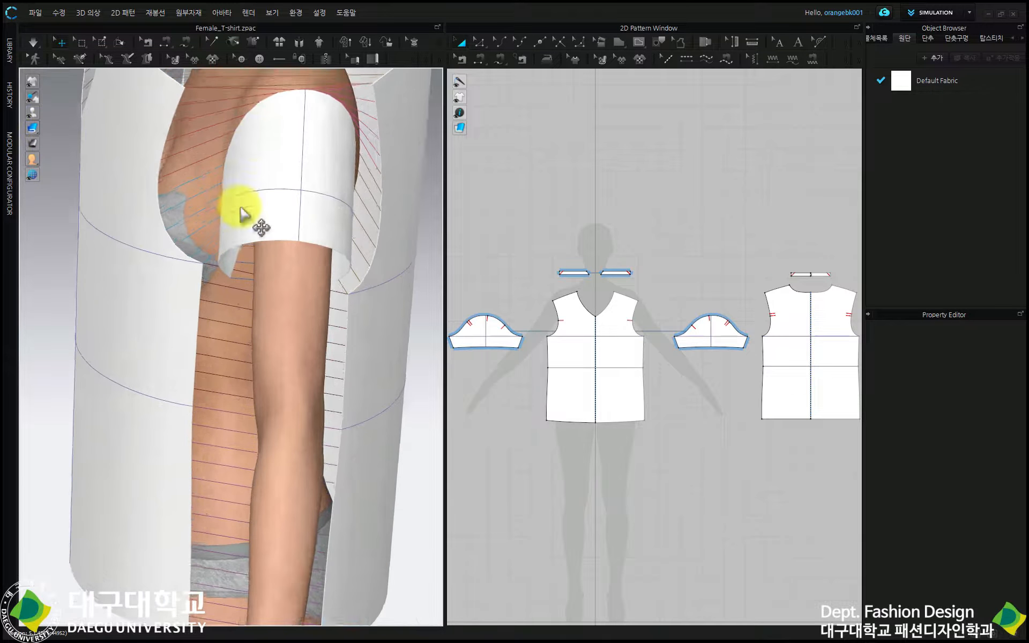
right_drag(239, 207, 321, 229)
scroll(271, 170, down, 5)
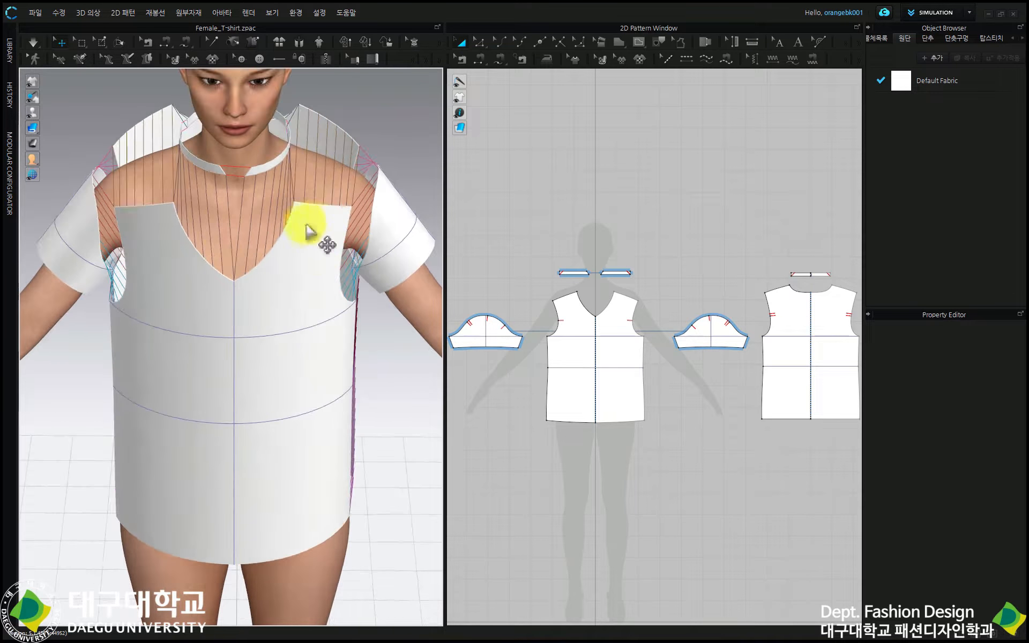
click(32, 128)
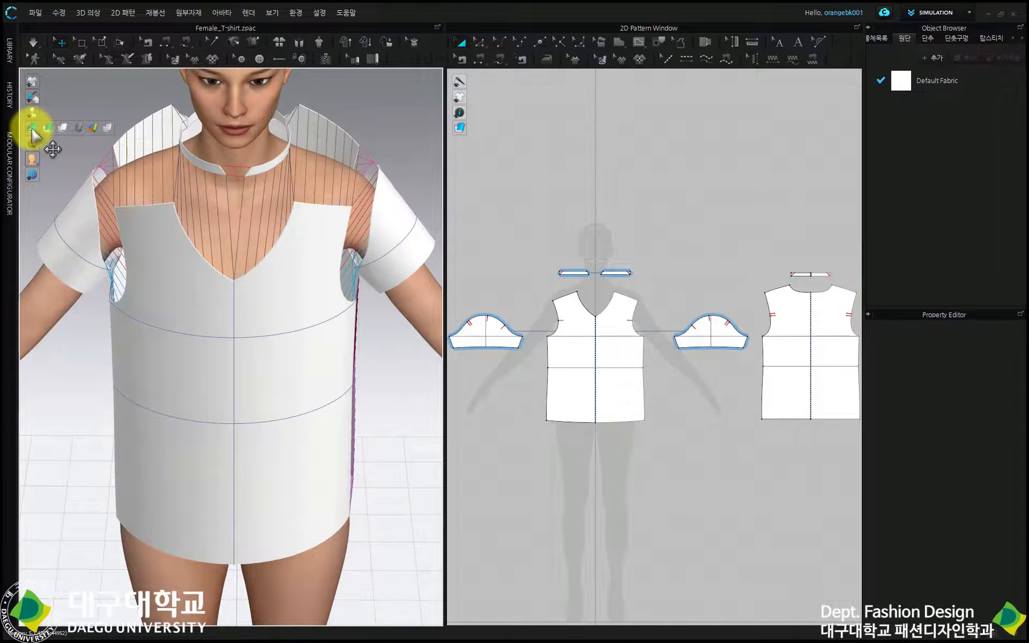
click(48, 129)
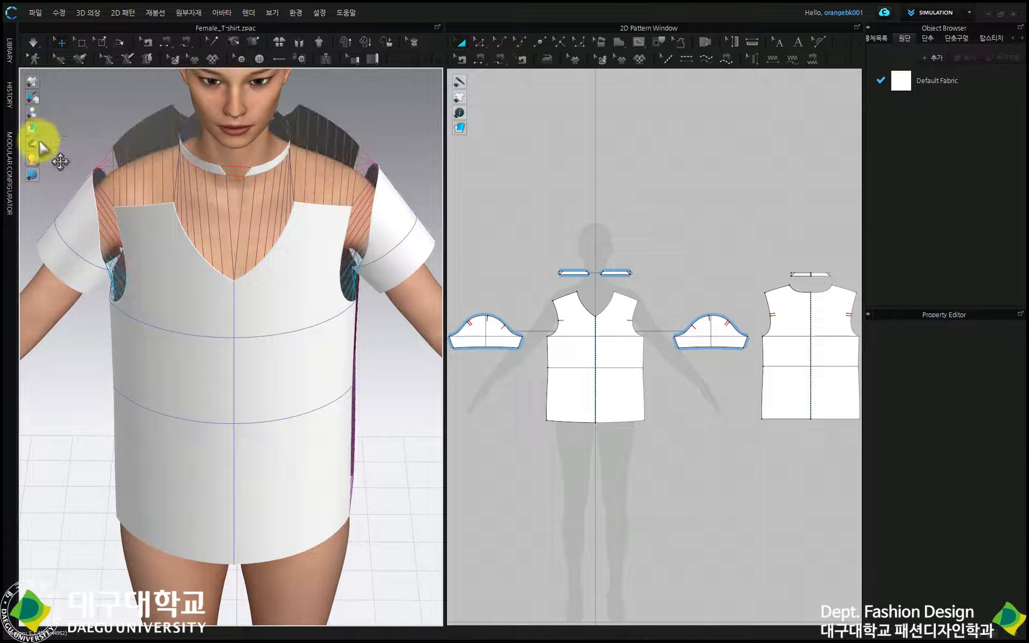
Display the avatar in monochrome and as a mesh, and return it to its textured skin display
mouse_move(36, 145)
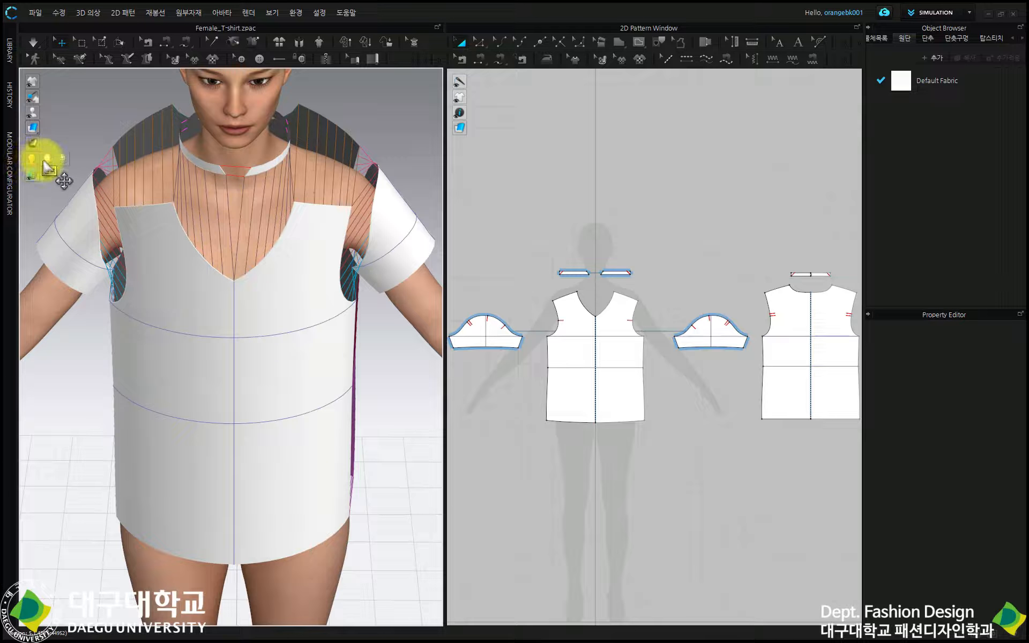
click(48, 160)
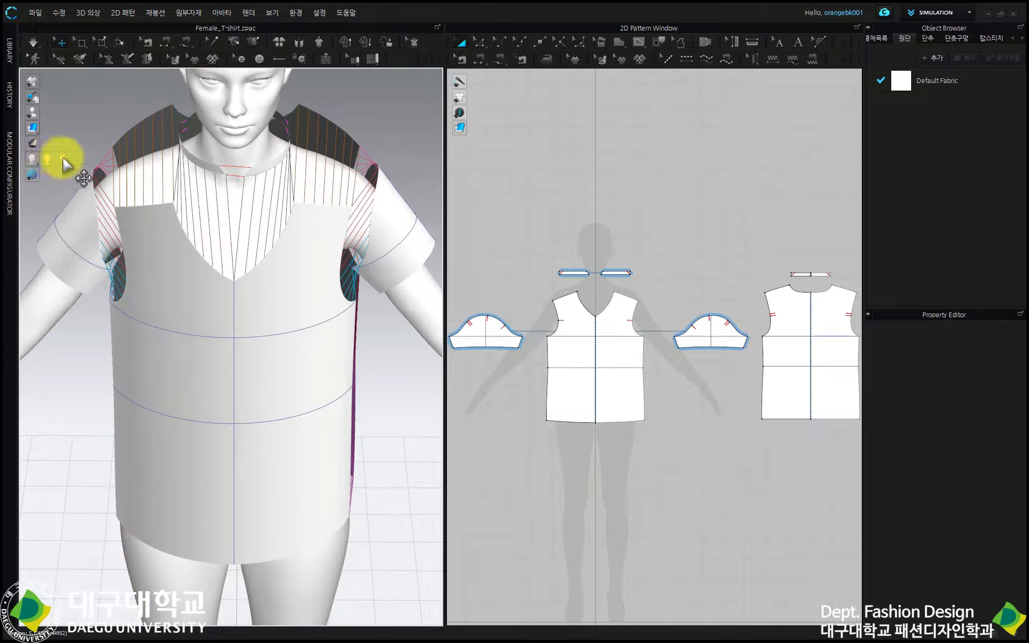
click(63, 159)
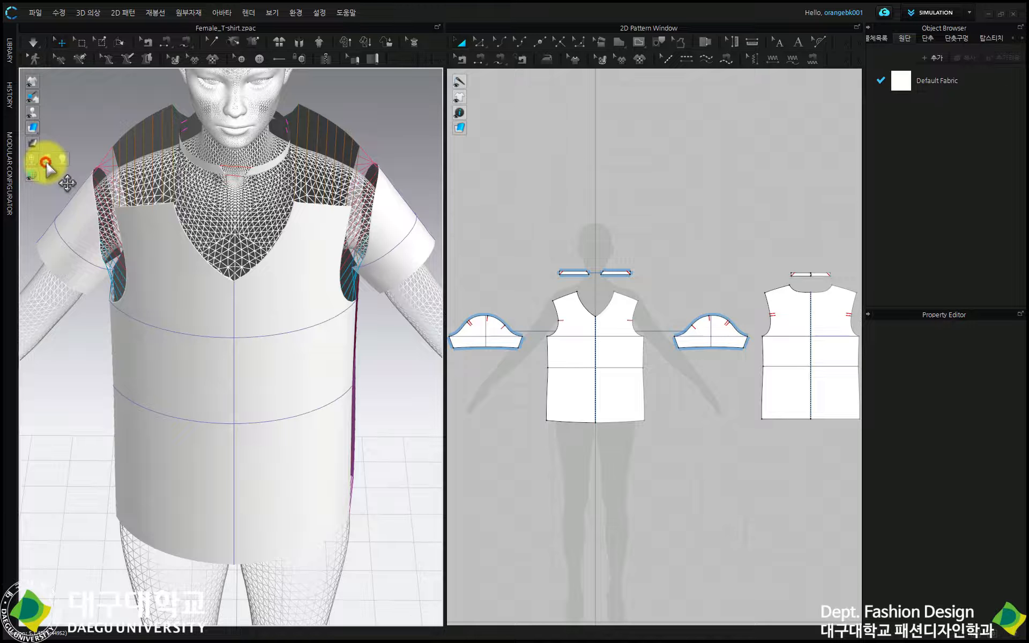
click(46, 161)
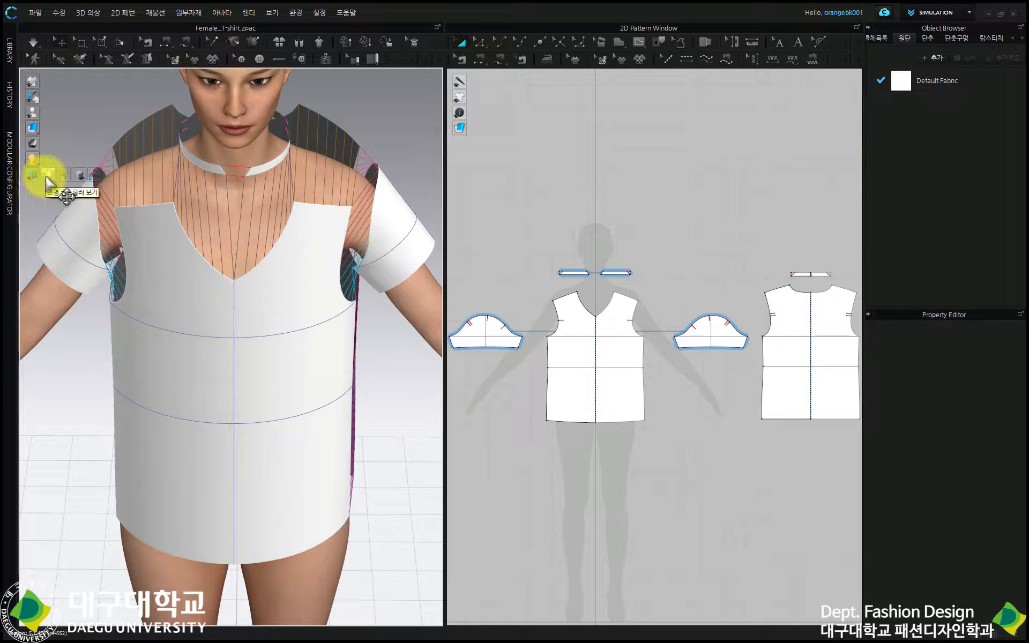
Show the full avatar from the front, display the light and wind controllers in the 3D window, and hide both again
key(2)
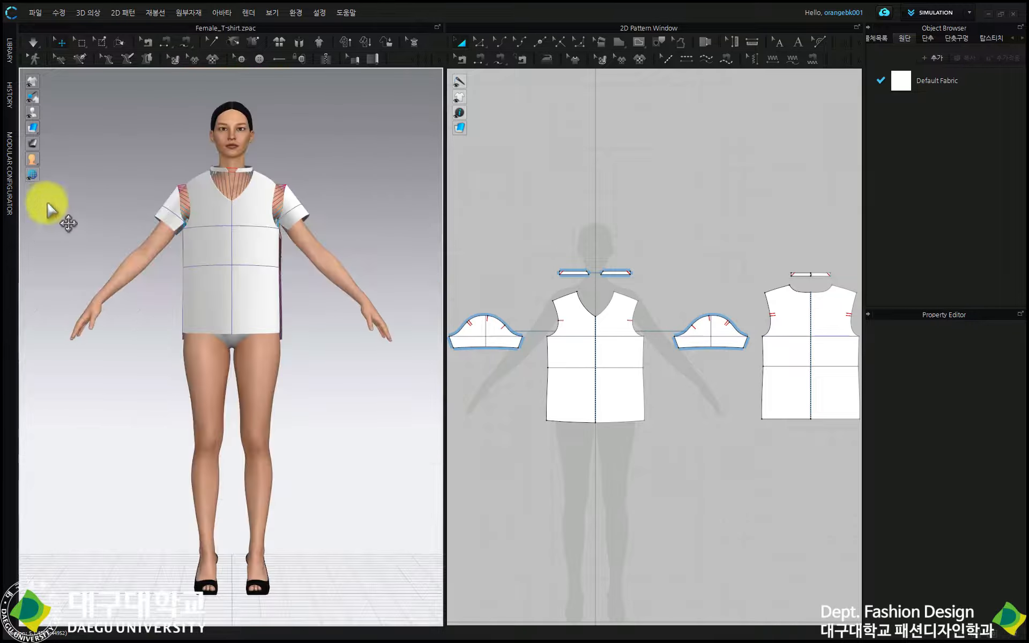
click(48, 176)
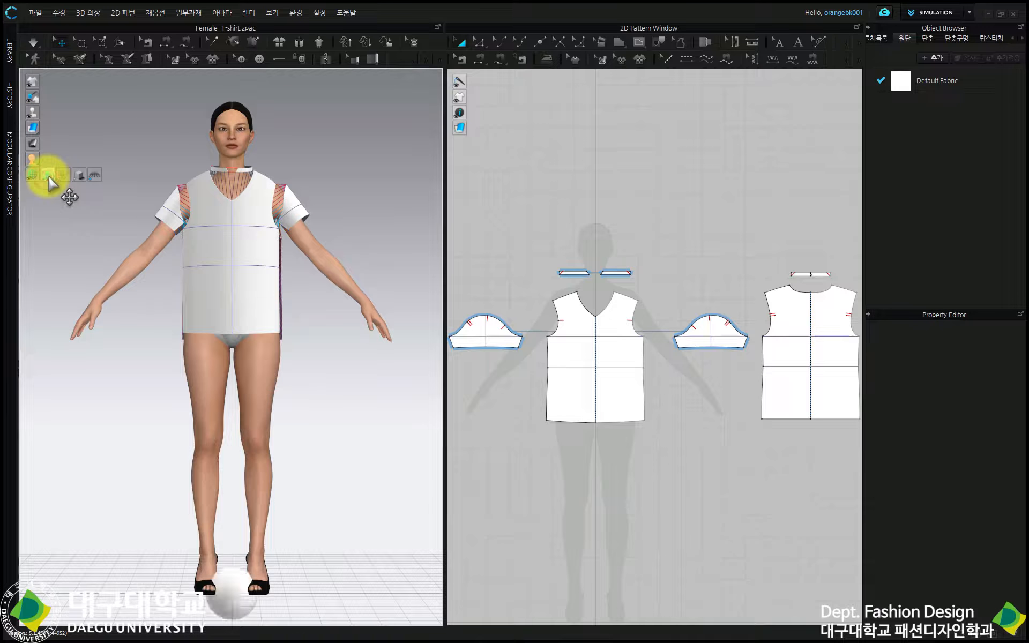
click(63, 176)
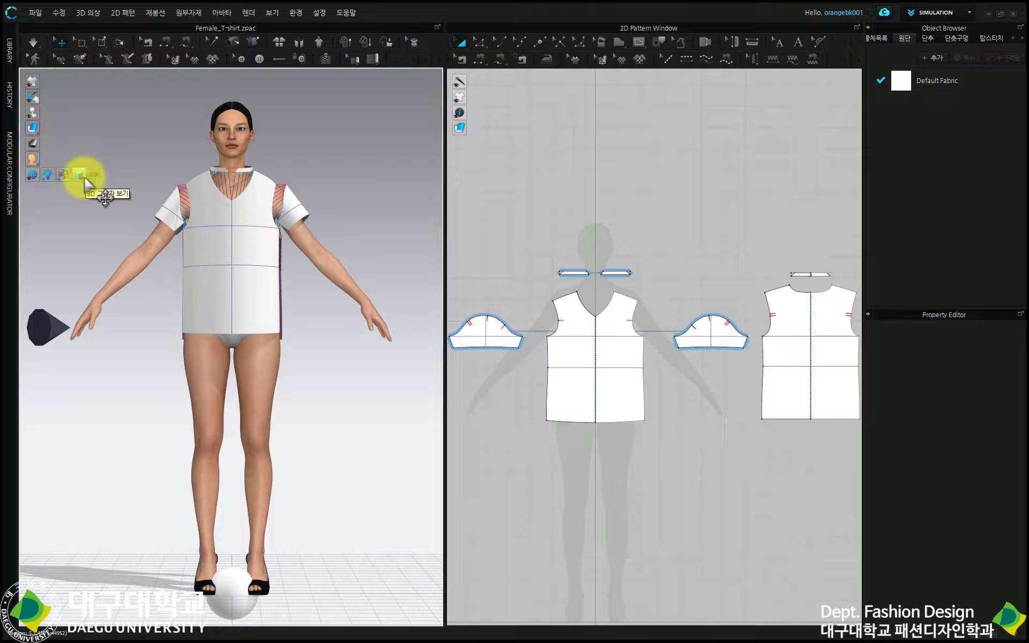
click(57, 175)
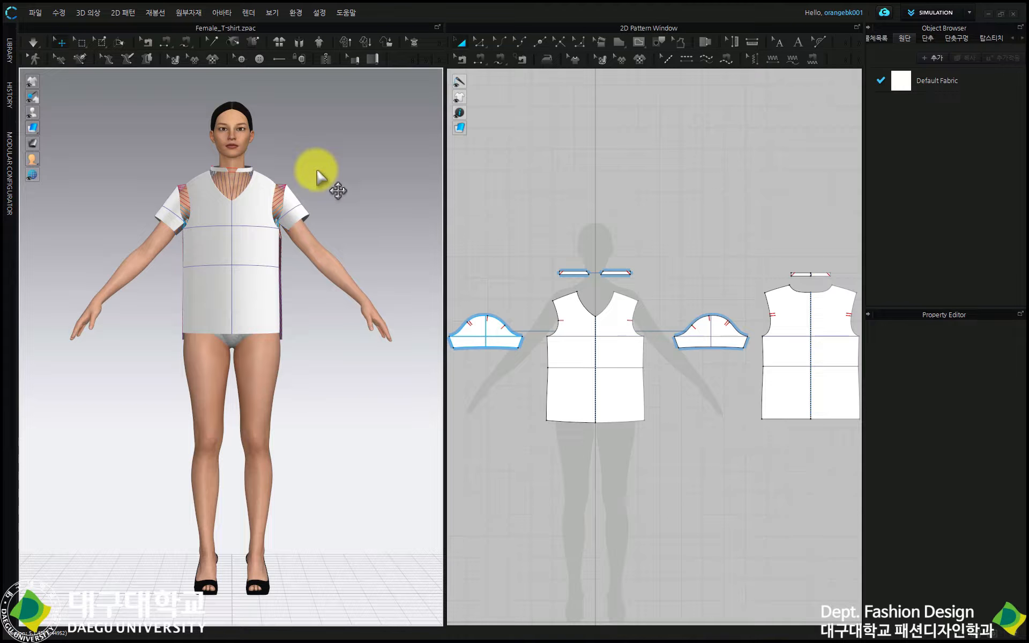
Open the Korean (한국어) online manual from the program's help, and browse its topic categories and keyword search area
click(351, 15)
mouse_move(356, 27)
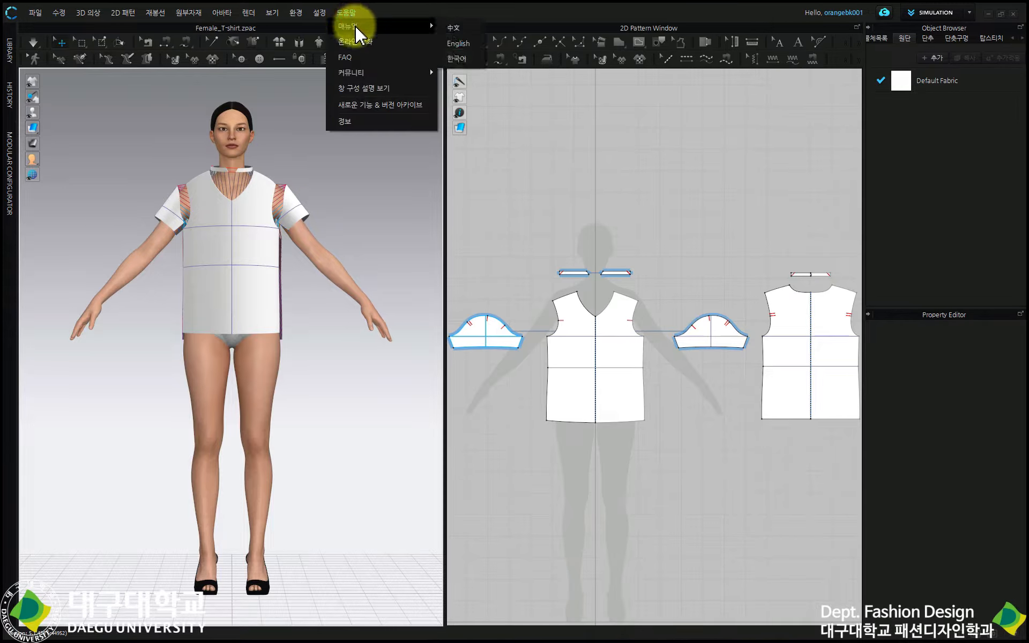
click(458, 59)
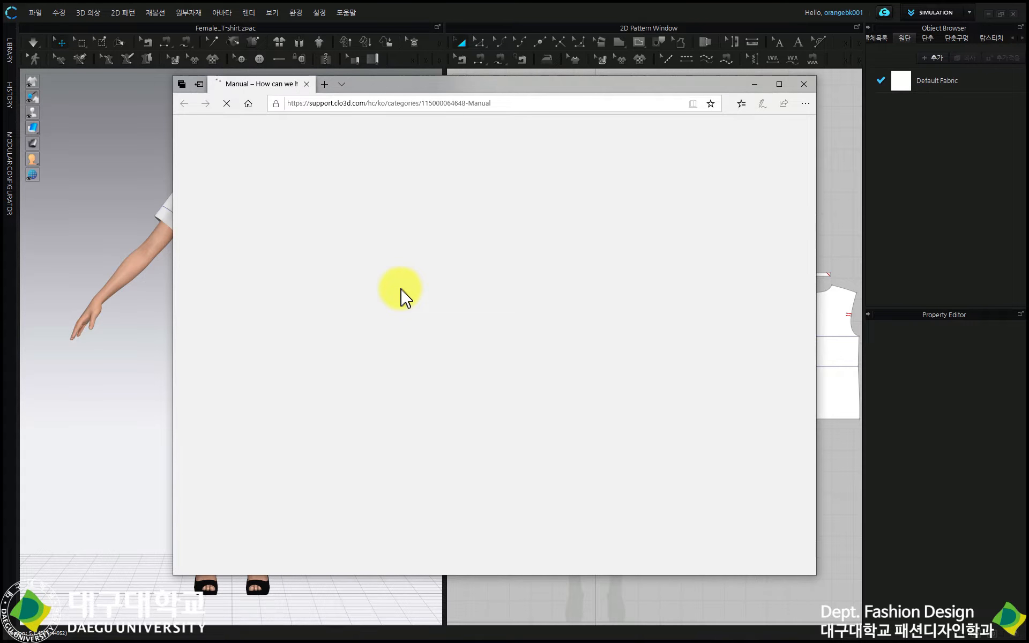
scroll(489, 323, down, 4)
scroll(489, 305, up, 1)
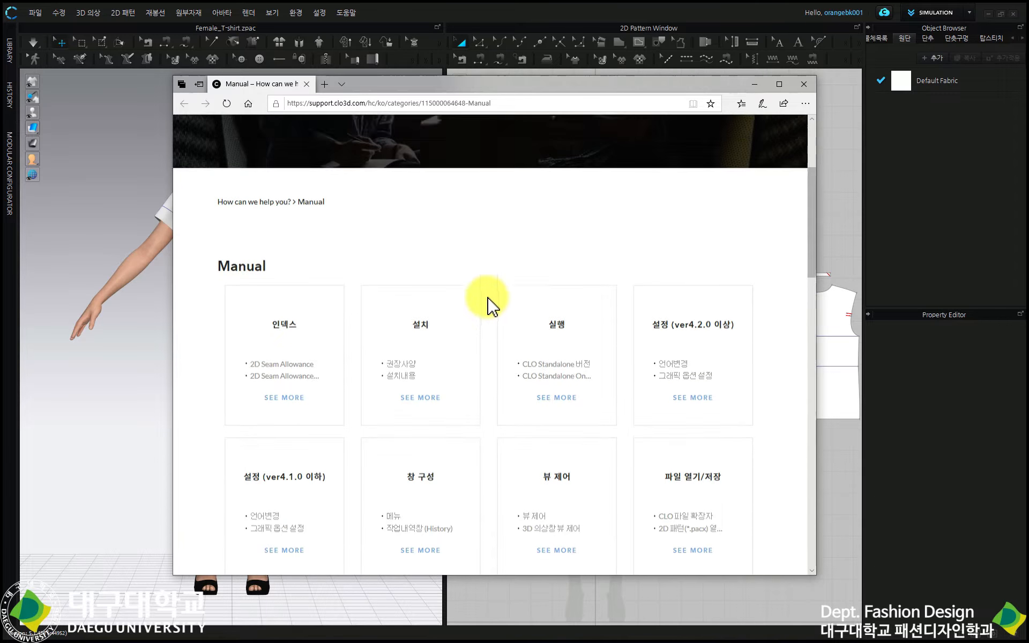
scroll(495, 311, up, 3)
scroll(536, 286, down, 5)
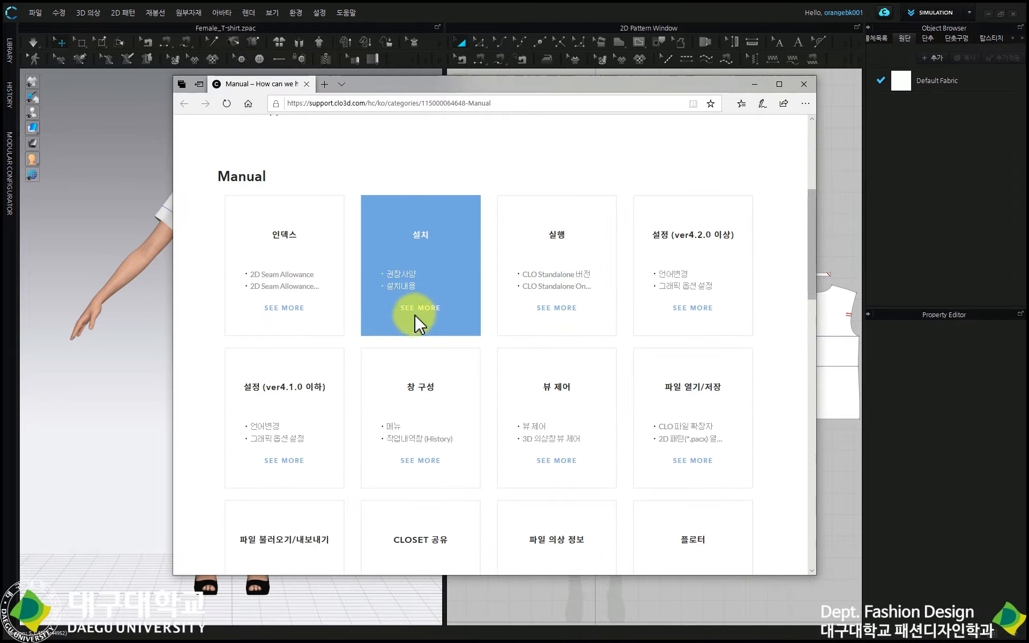
scroll(440, 207, up, 1)
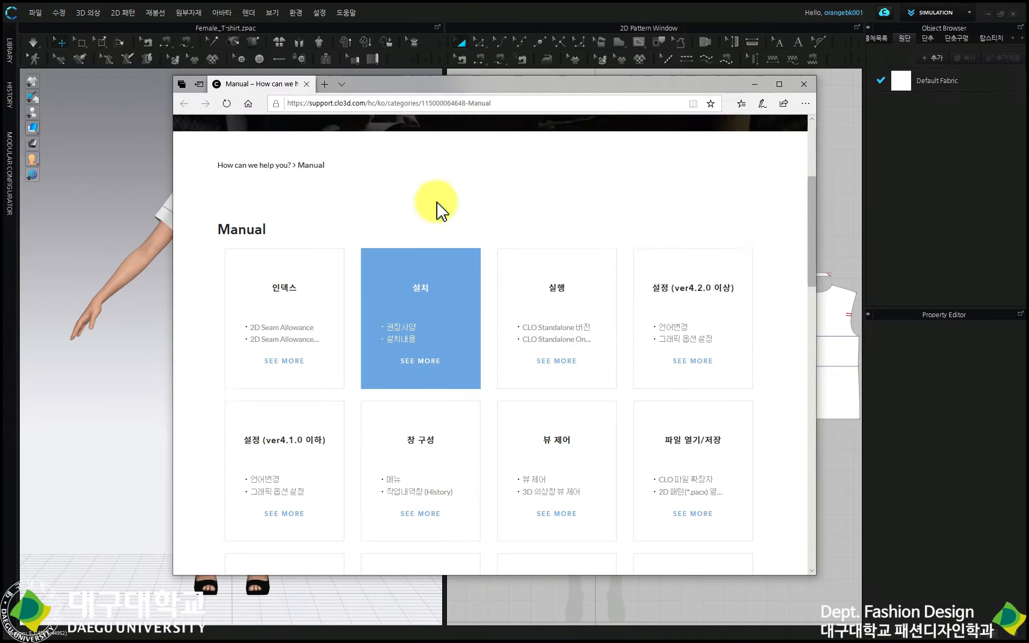
scroll(438, 205, up, 3)
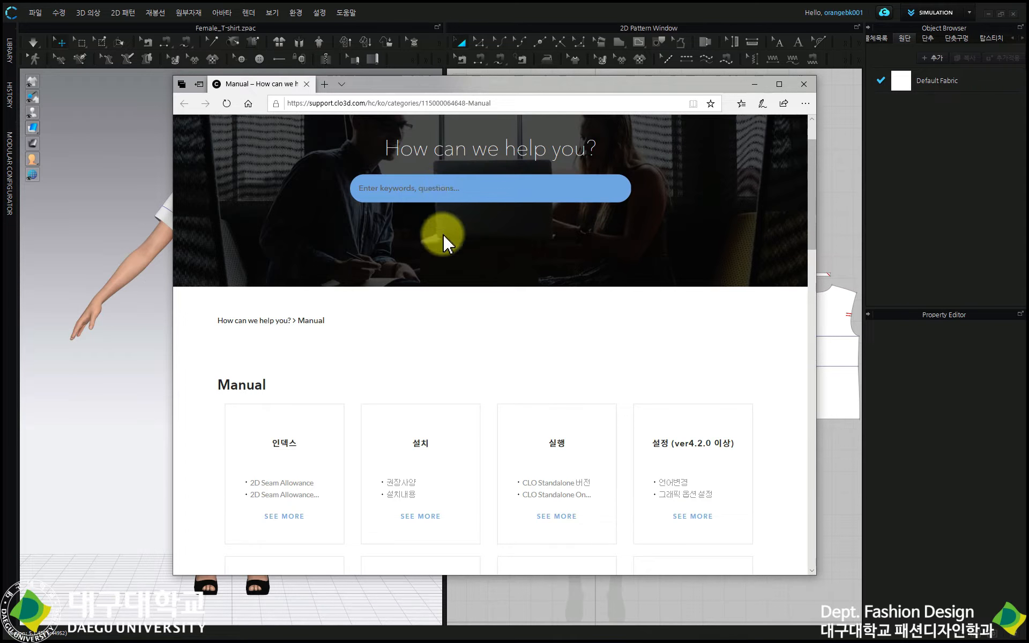